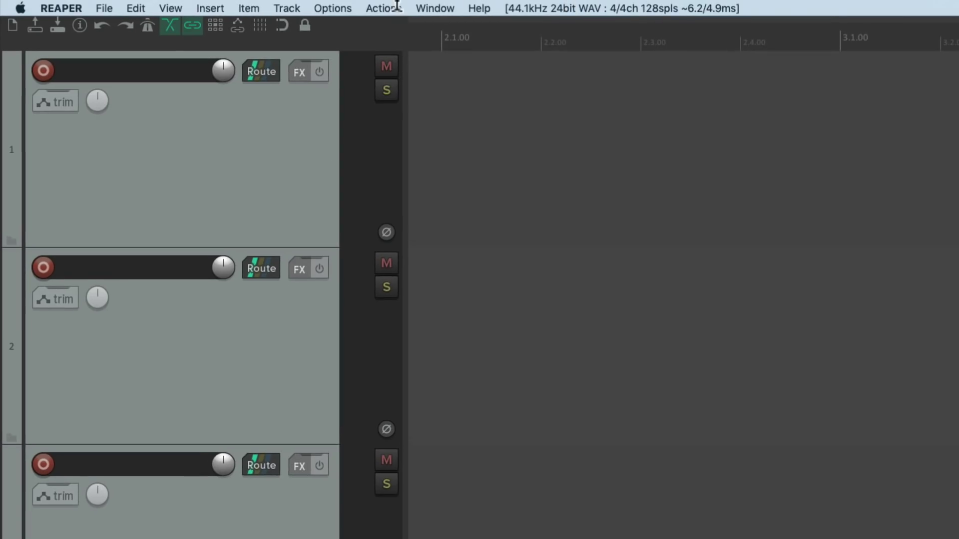
# Pick Default from the Options menu's theme list to apply REAPER's Default theme.
pyautogui.click(325, 9)
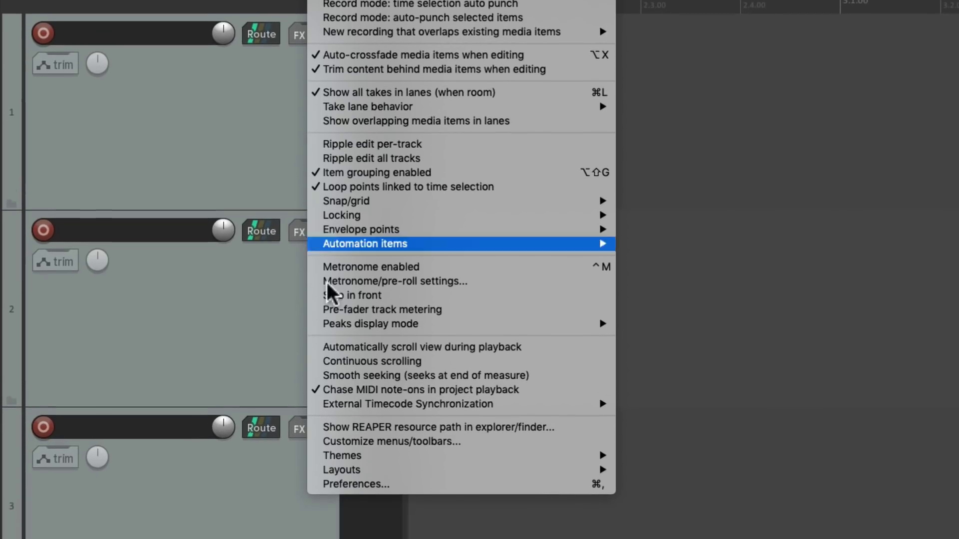
pyautogui.moveTo(315, 494)
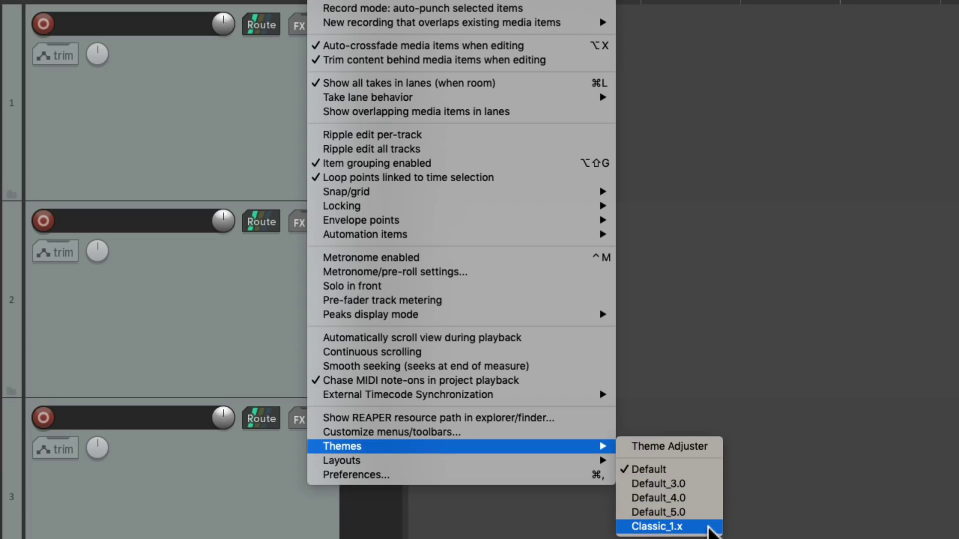
pyautogui.click(708, 470)
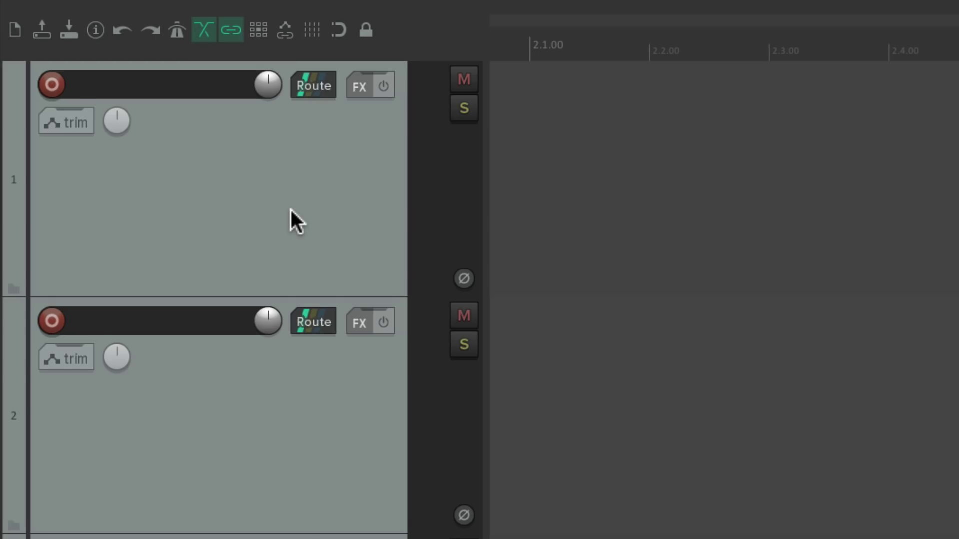
pyautogui.click(52, 85)
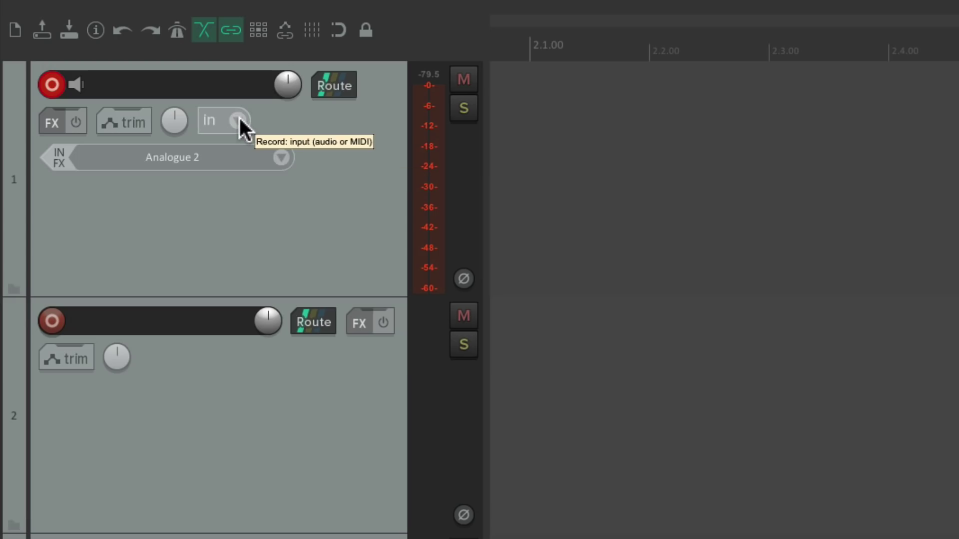
pyautogui.click(59, 81)
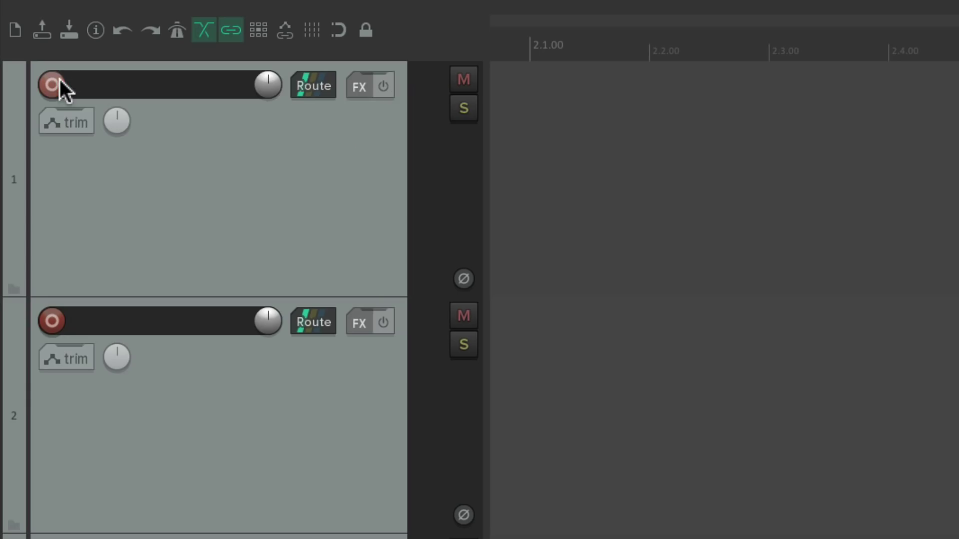
pyautogui.click(59, 86)
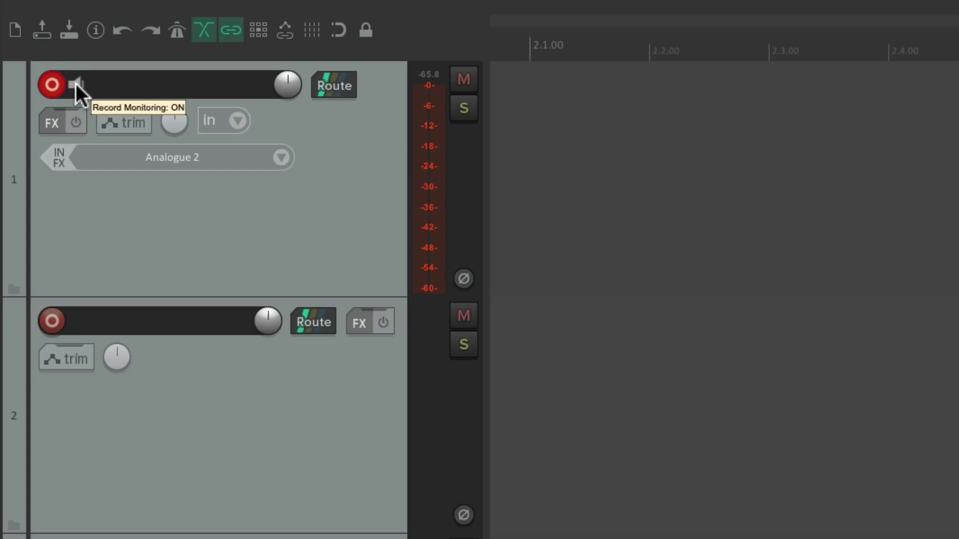
pyautogui.click(75, 84)
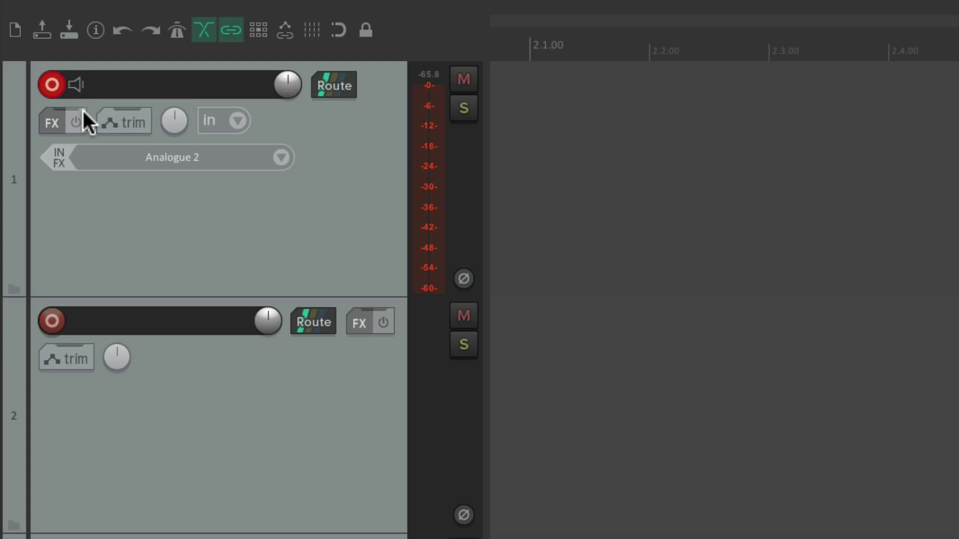
pyautogui.click(77, 91)
pyautogui.click(52, 88)
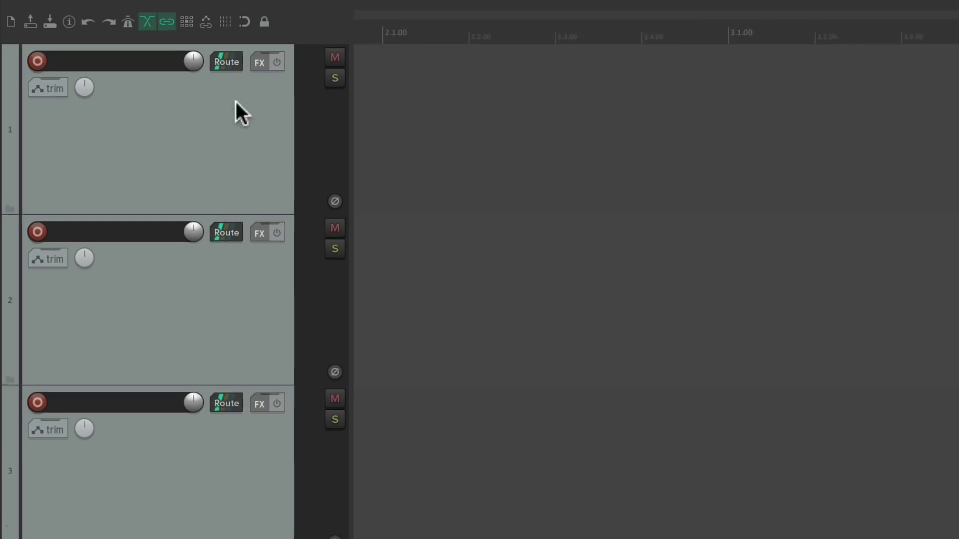
# Open the Default_6.0 theme adjuster and compare Track Control Panel Layouts A, B and C.
pyautogui.click(349, 7)
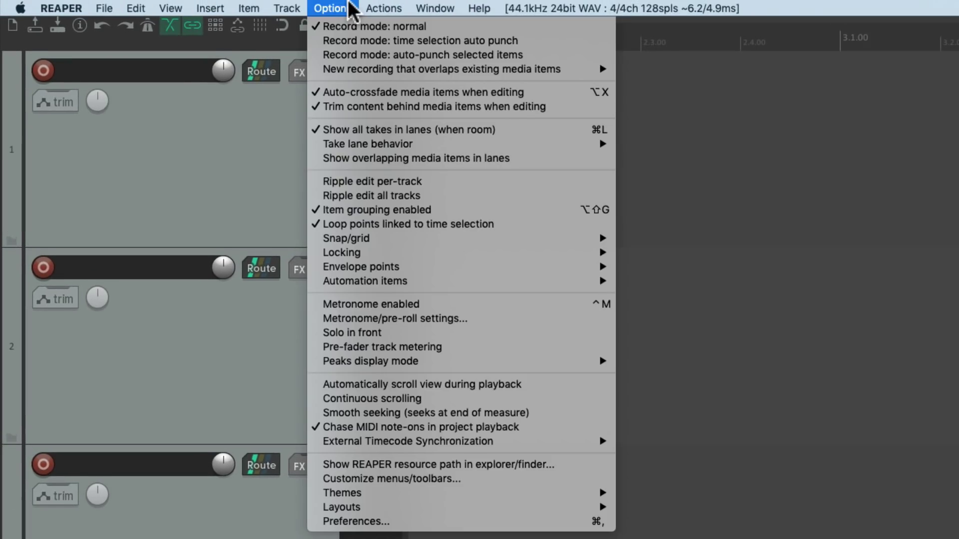
pyautogui.moveTo(317, 494)
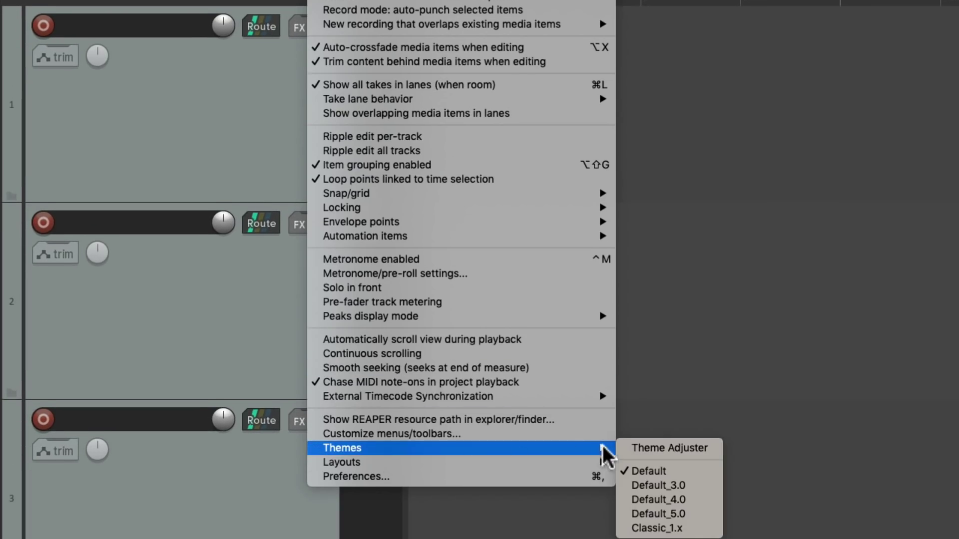
pyautogui.click(627, 453)
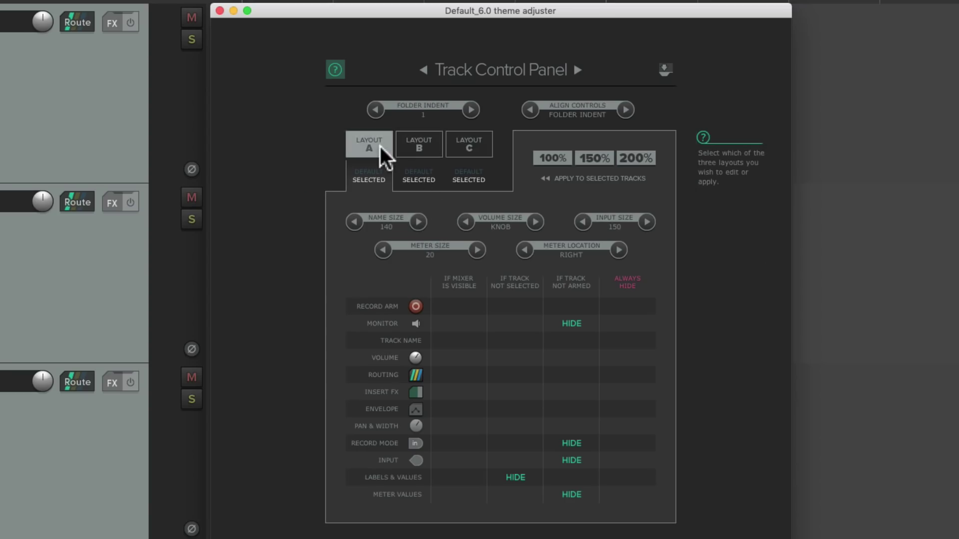
pyautogui.click(419, 148)
pyautogui.click(471, 149)
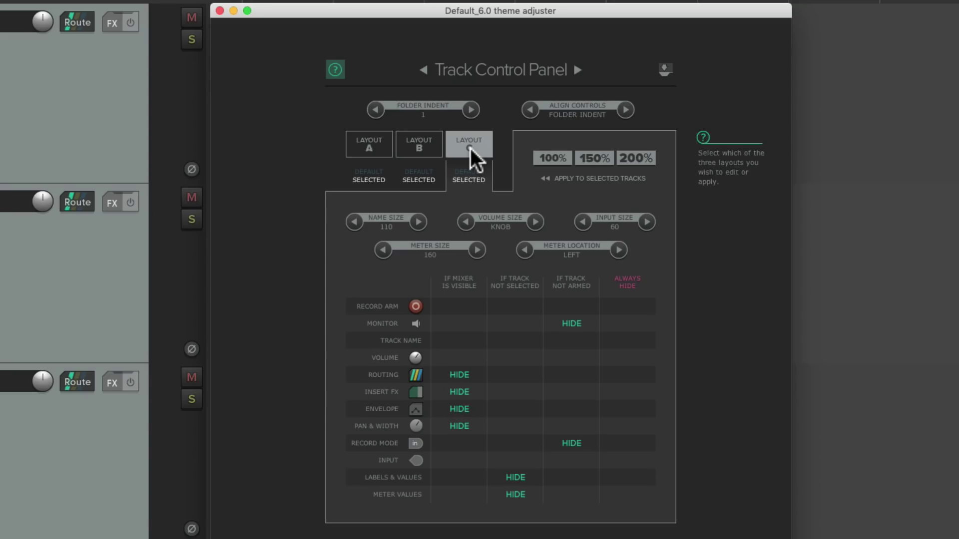
pyautogui.click(382, 146)
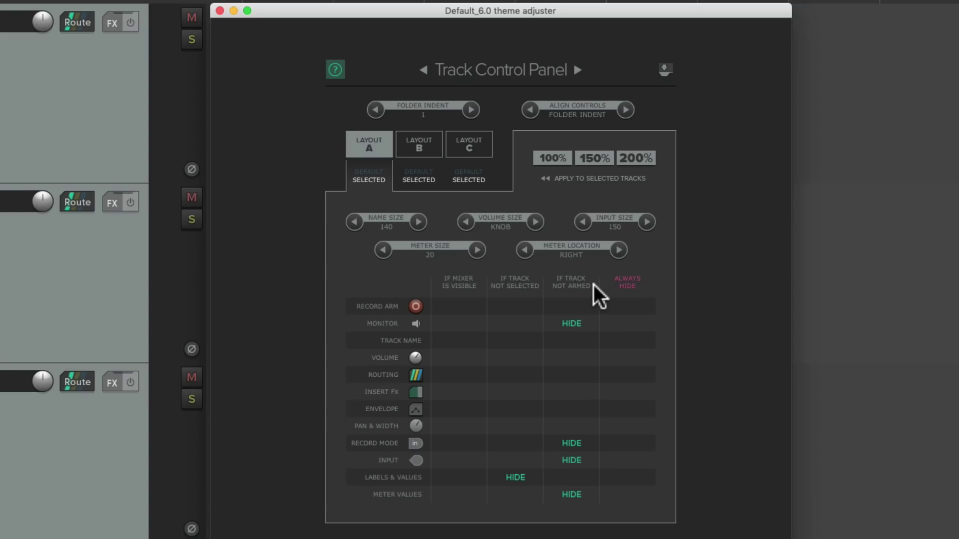
# In Layout A, stop hiding monitoring, record mode and input selector on unarmed tracks.
pyautogui.click(586, 322)
pyautogui.click(585, 443)
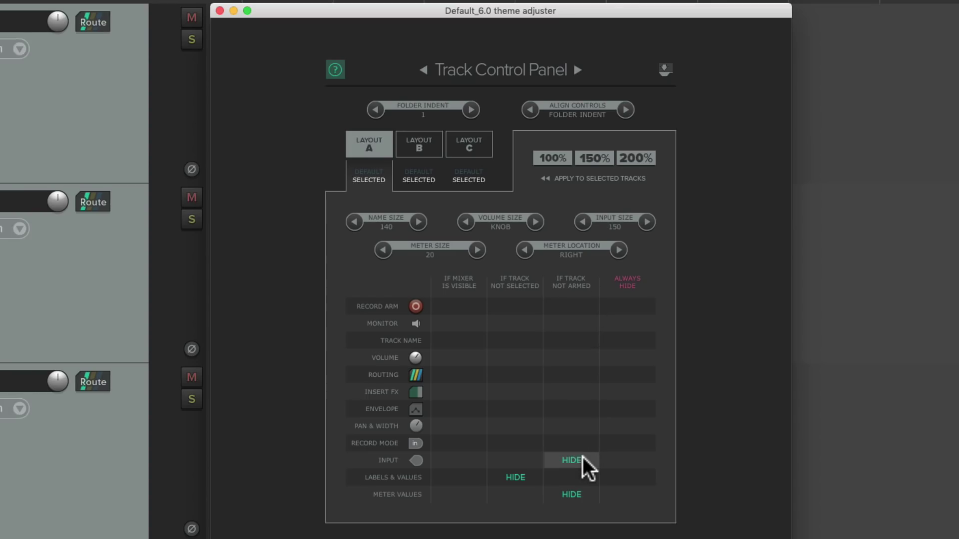
pyautogui.click(583, 457)
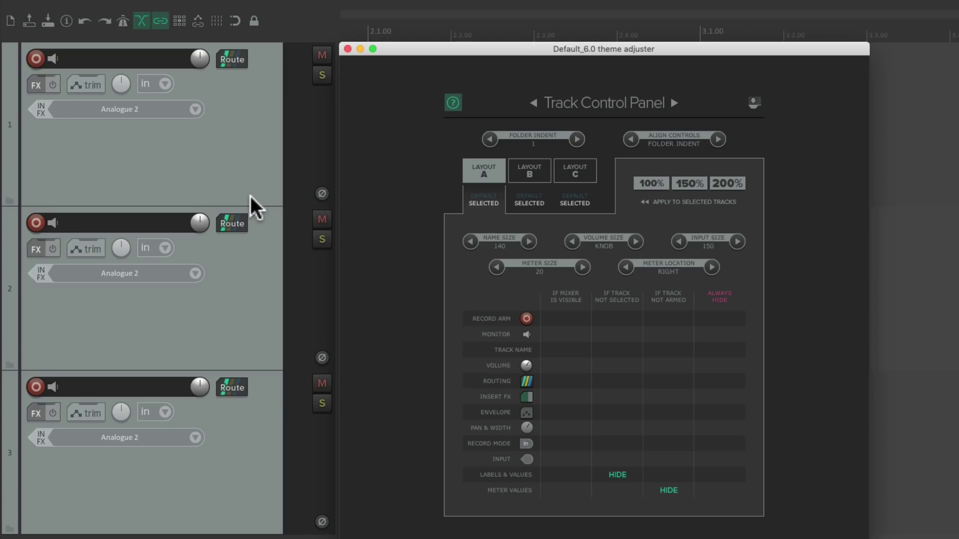
pyautogui.click(530, 168)
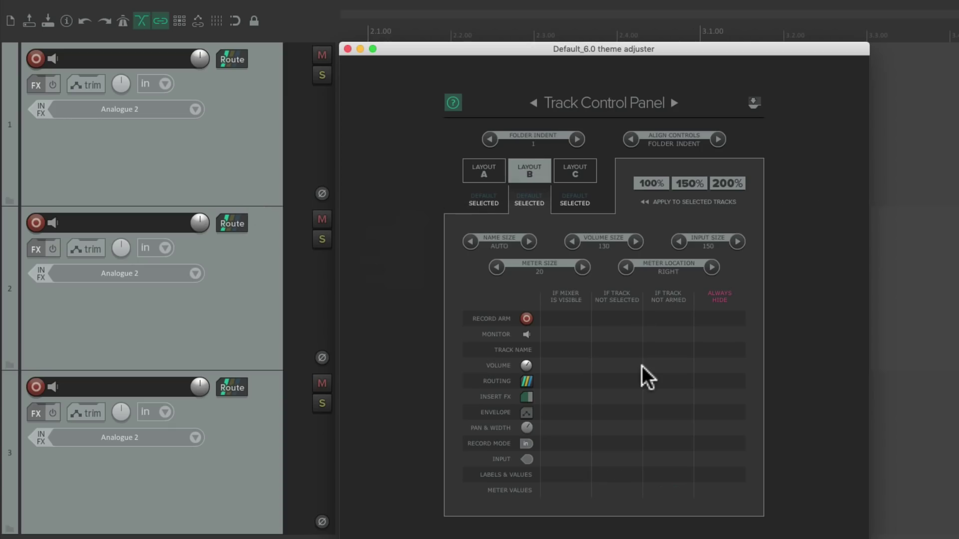
pyautogui.click(480, 176)
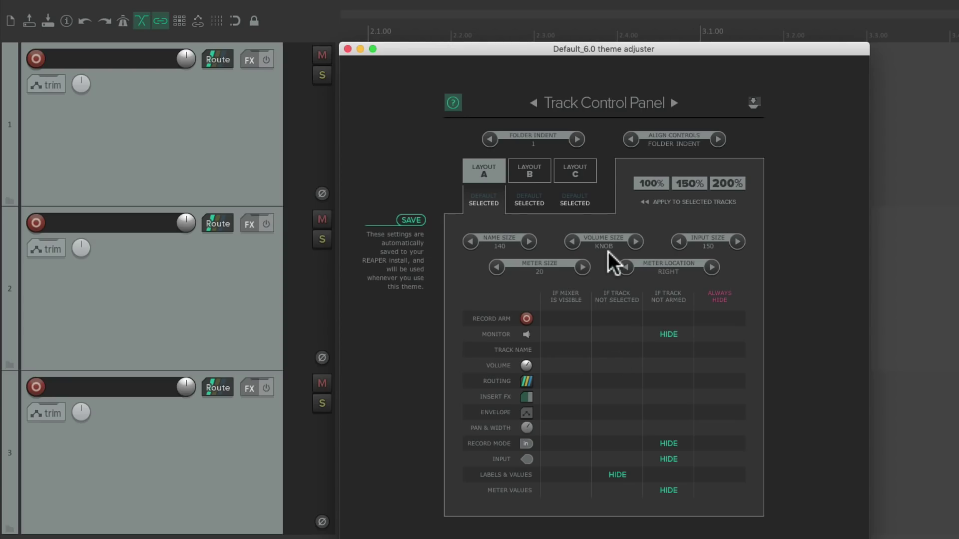
# Try the volume control as a fader widened to size 190, then revert it to a knob.
pyautogui.click(631, 244)
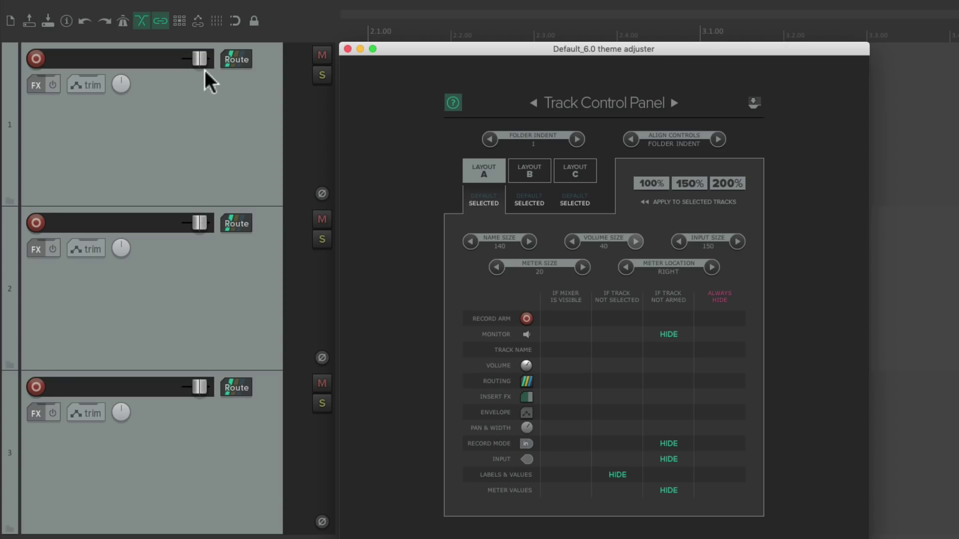
pyautogui.click(631, 245)
pyautogui.click(631, 245)
pyautogui.click(630, 244)
pyautogui.click(631, 244)
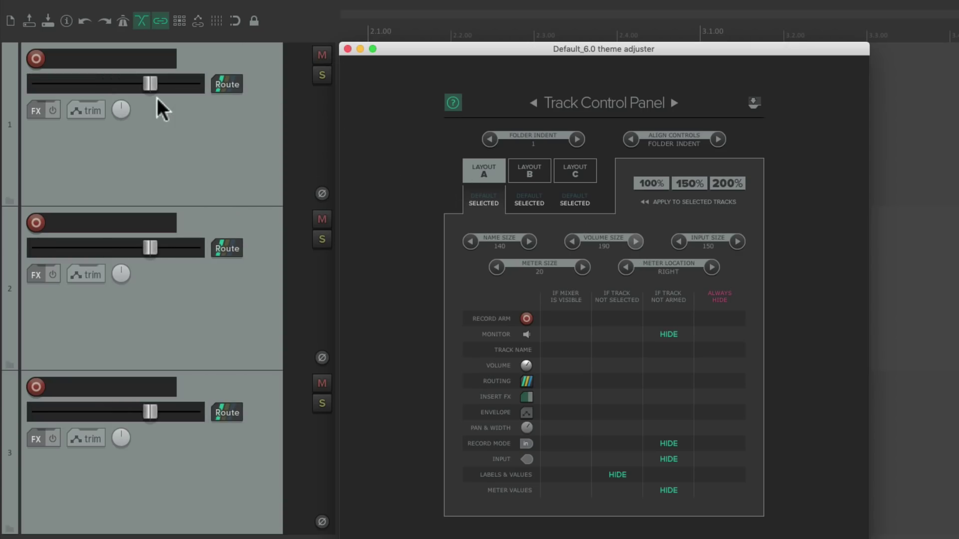
pyautogui.click(572, 243)
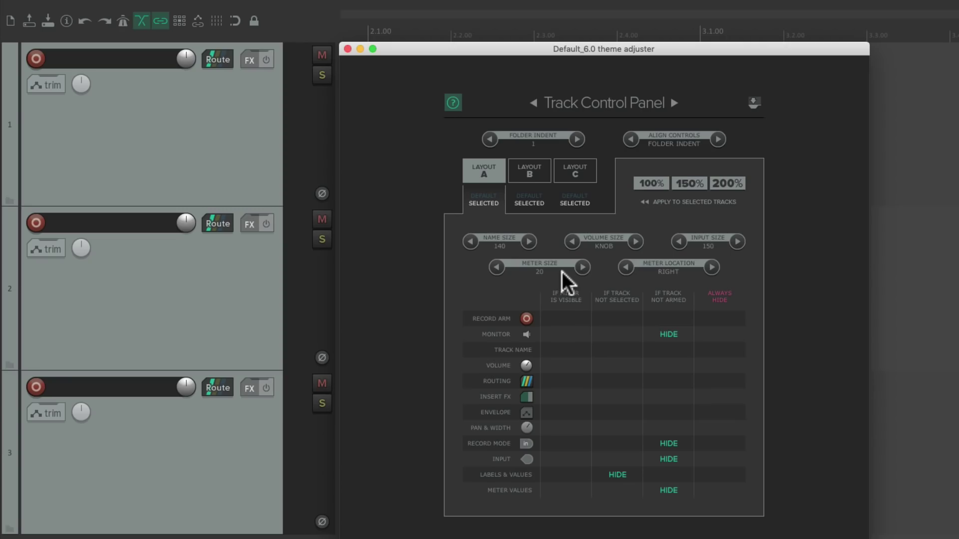
# Record-arm track 1 and set meter size to 40, keeping the meter on the right.
pyautogui.click(582, 268)
pyautogui.click(583, 267)
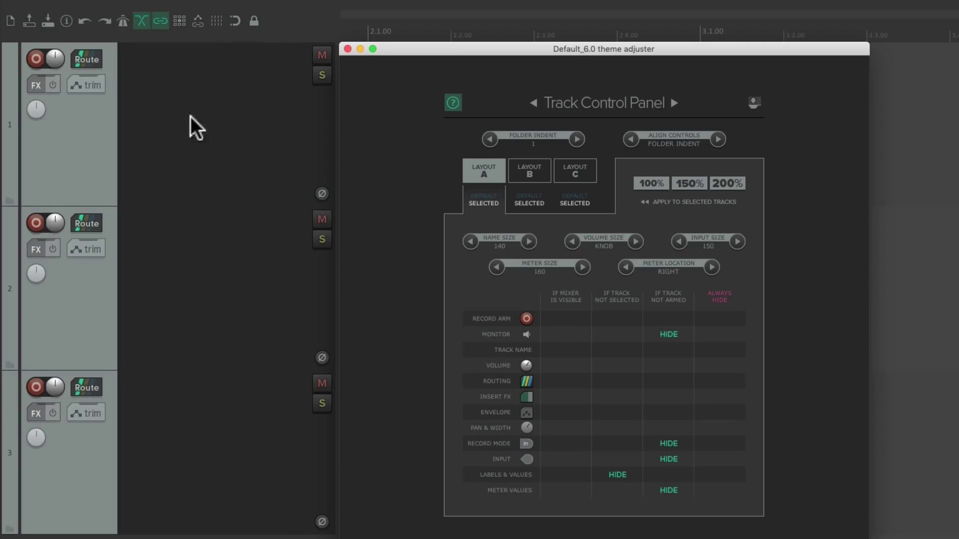
pyautogui.click(34, 64)
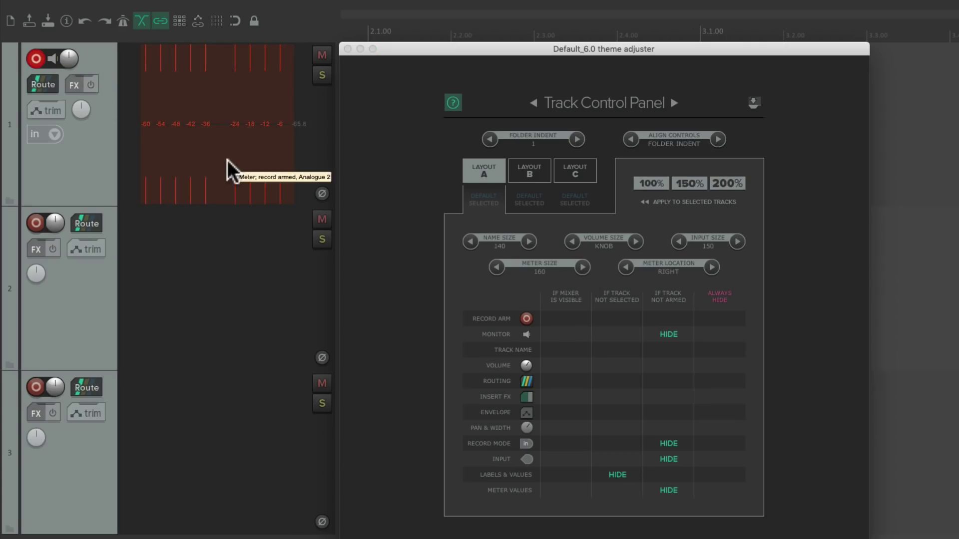
pyautogui.click(491, 267)
pyautogui.click(491, 267)
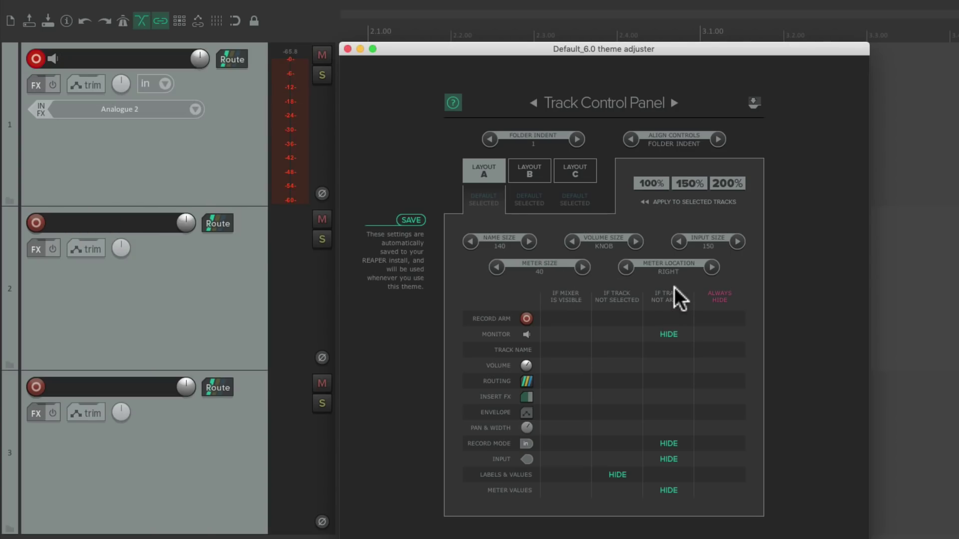
pyautogui.click(712, 267)
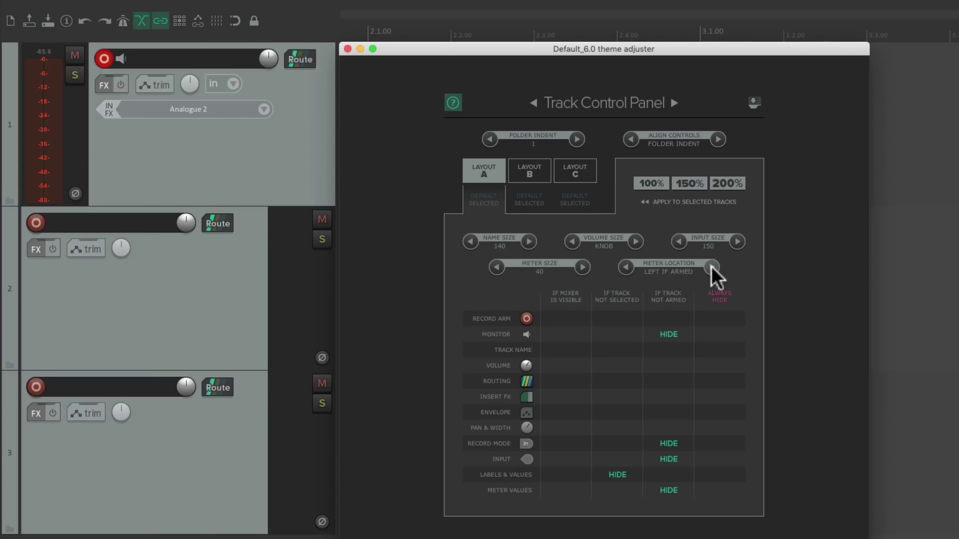
pyautogui.click(627, 267)
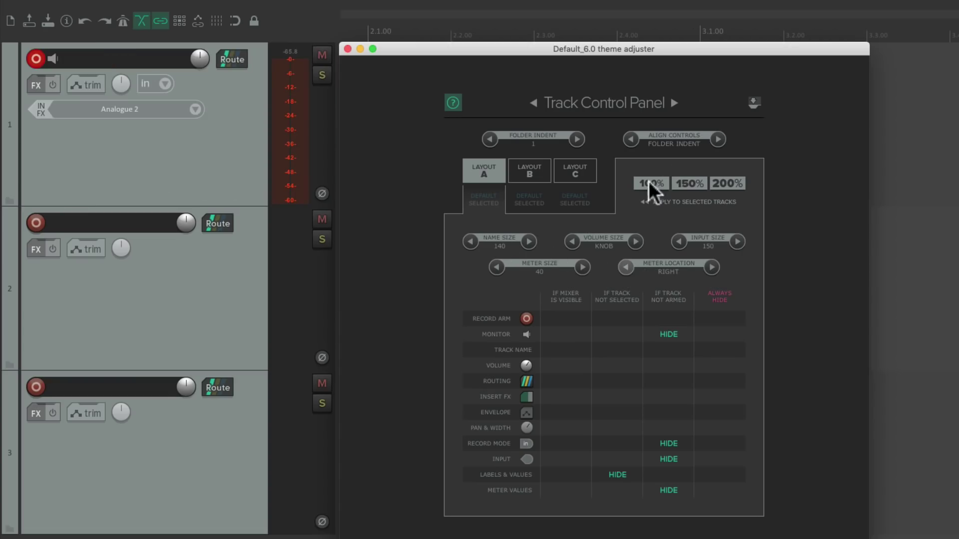
# Switch to Mixer Control Panel settings, compare Layouts B and C, then return to Layout A.
pyautogui.click(672, 102)
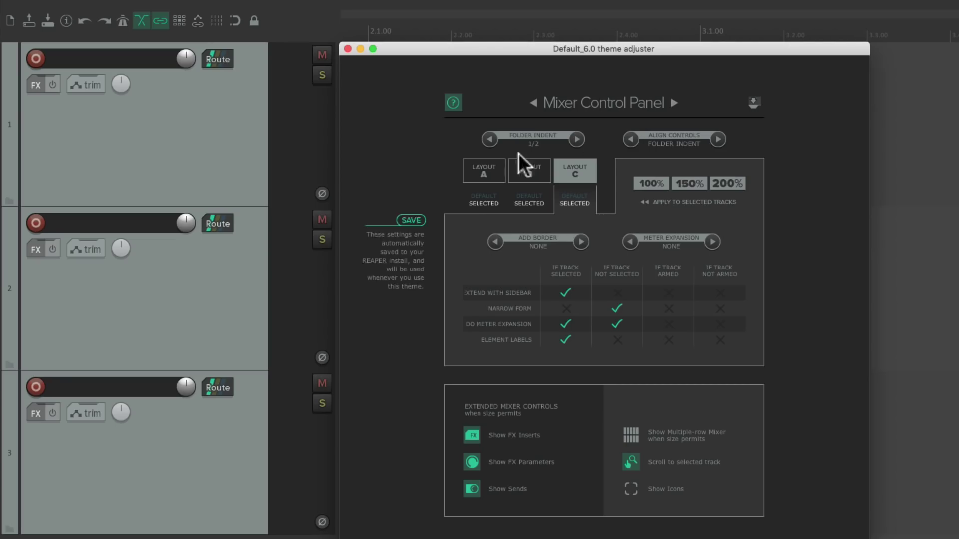
pyautogui.click(528, 168)
pyautogui.click(574, 170)
pyautogui.click(525, 171)
pyautogui.click(489, 173)
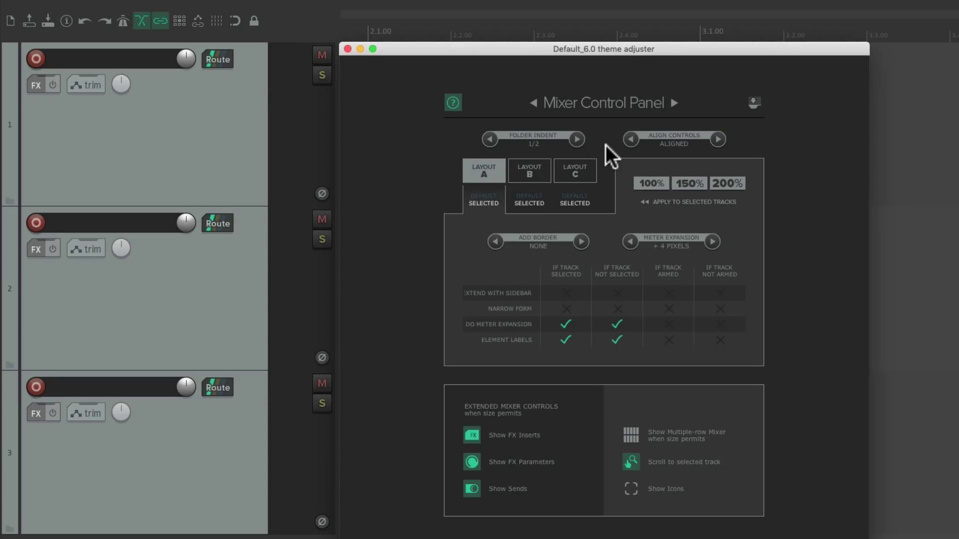
# On the Custom Colors page, preview REAPER v6, PRIDE, WARM and COOL palettes, making WARM active.
pyautogui.click(677, 103)
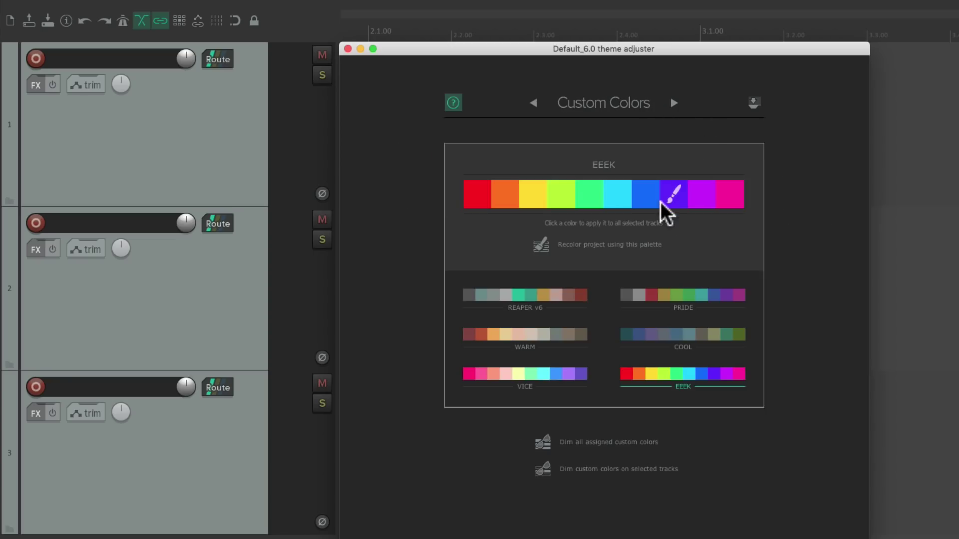
pyautogui.click(528, 299)
pyautogui.click(707, 297)
pyautogui.click(551, 335)
pyautogui.click(685, 335)
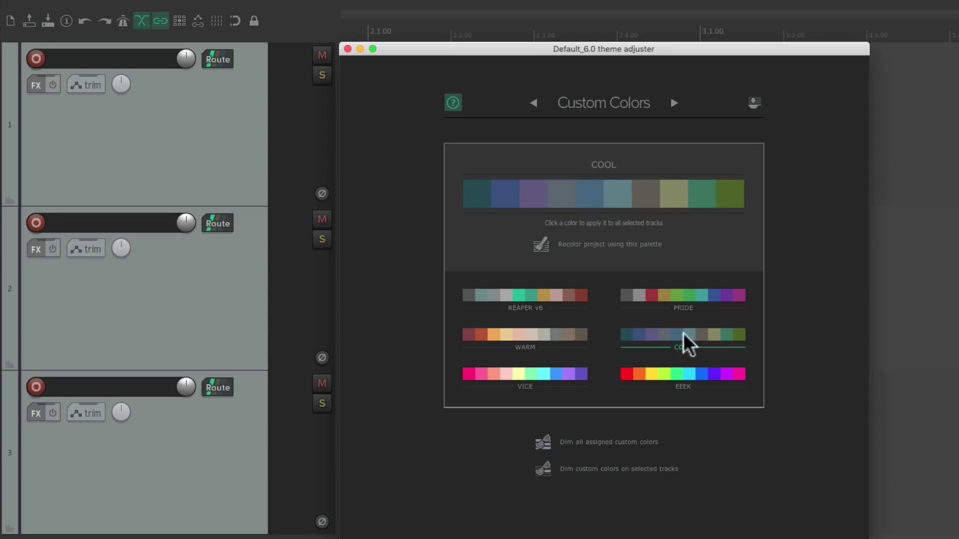
pyautogui.click(554, 334)
# Colour tracks 1, 2 and 3 from the REAPER v6 palette (teal, a swatch, dark red).
pyautogui.click(216, 159)
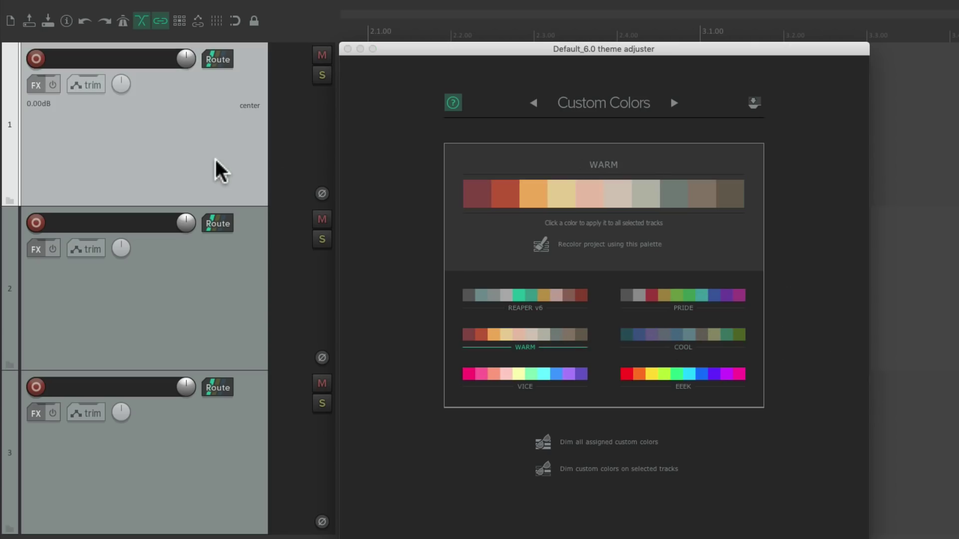
pyautogui.click(529, 299)
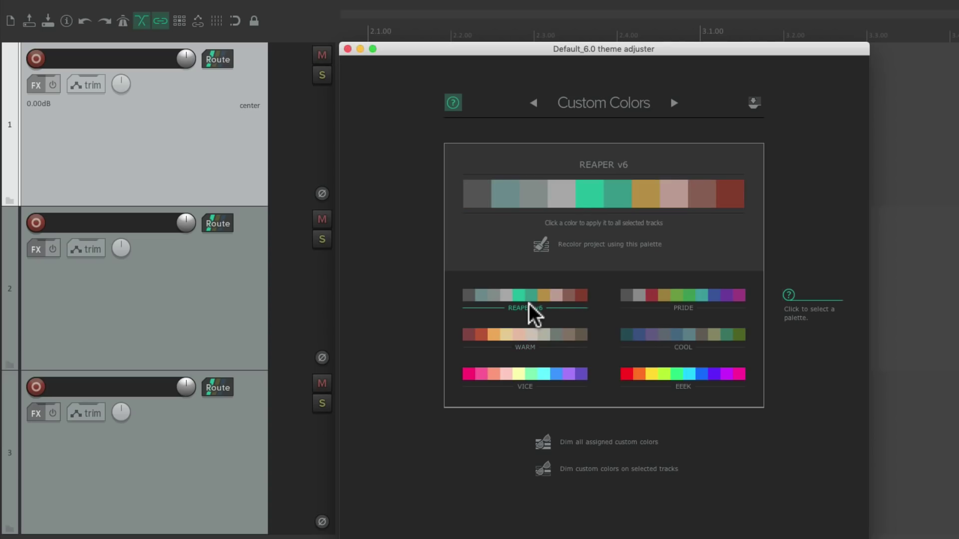
pyautogui.click(617, 202)
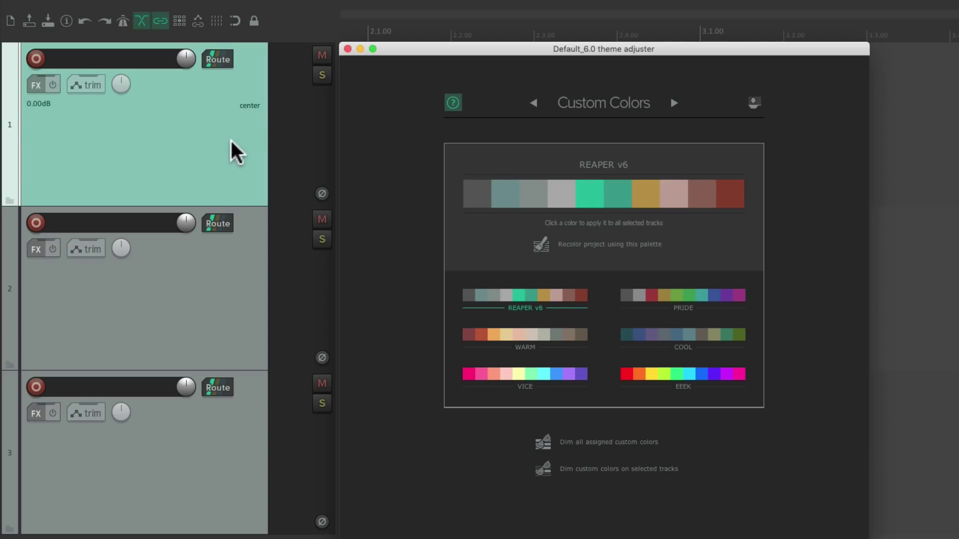
pyautogui.click(203, 313)
pyautogui.click(705, 198)
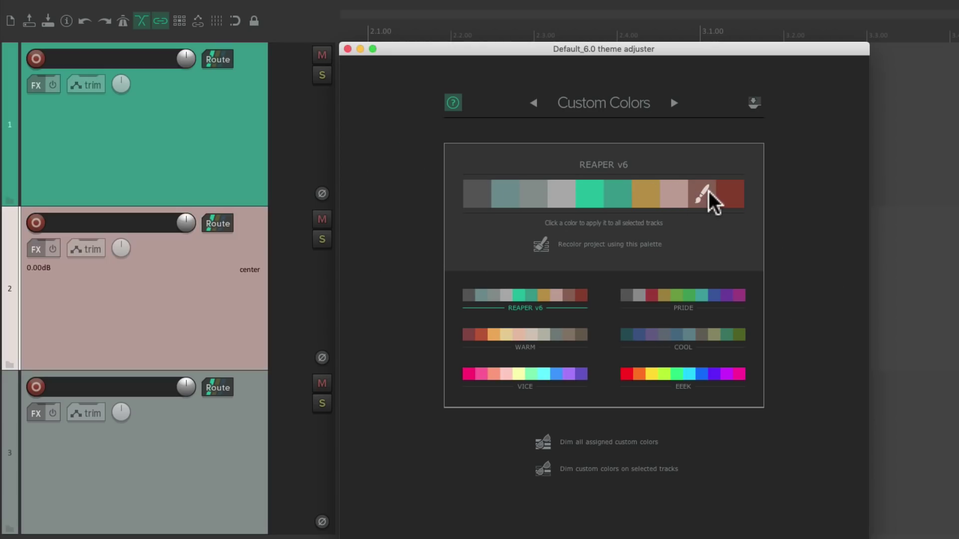
pyautogui.click(197, 466)
pyautogui.click(736, 199)
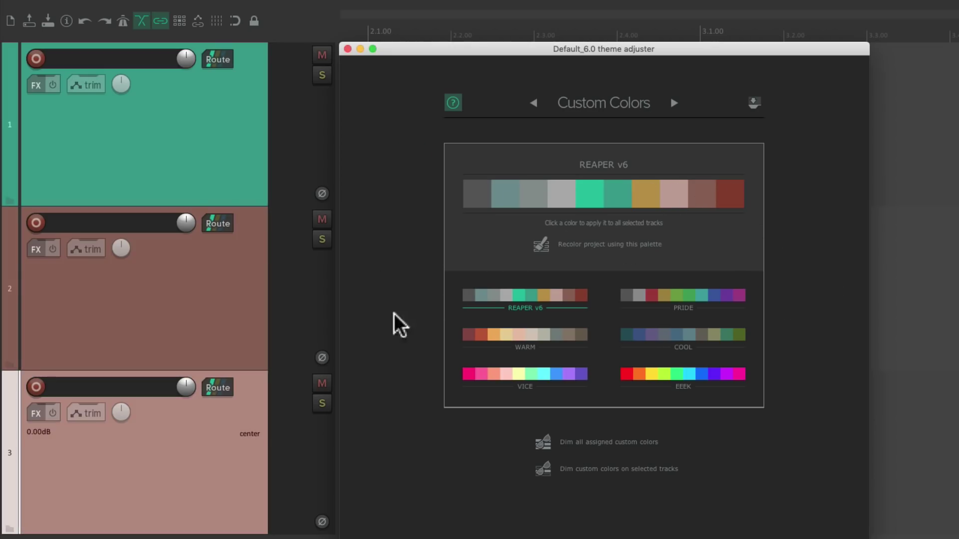
pyautogui.keyDown('ctrl'); pyautogui.click(192, 456); pyautogui.keyUp('ctrl')
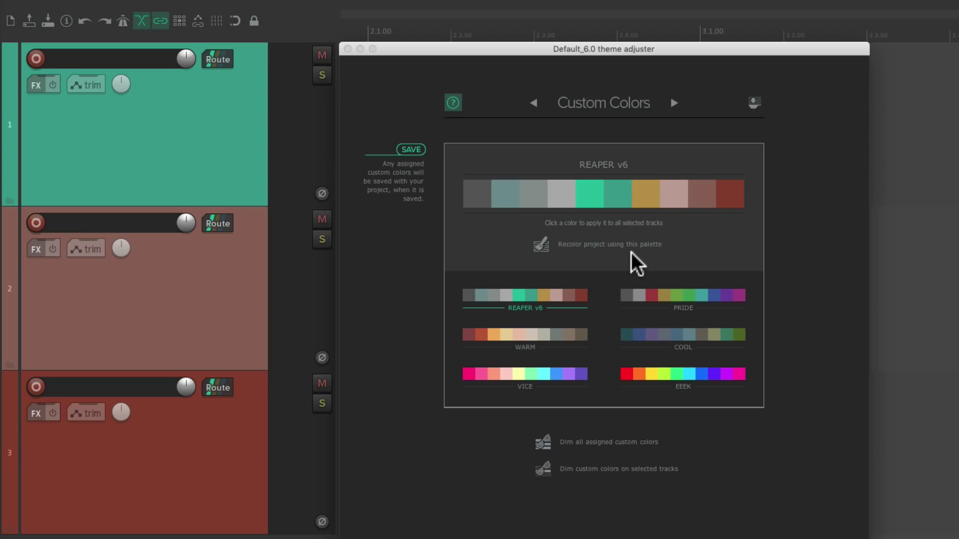
# Randomly recolour all tracks from the palette several times with Recolor project.
pyautogui.click(541, 245)
pyautogui.click(541, 244)
pyautogui.click(539, 248)
pyautogui.click(539, 248)
pyautogui.click(539, 248)
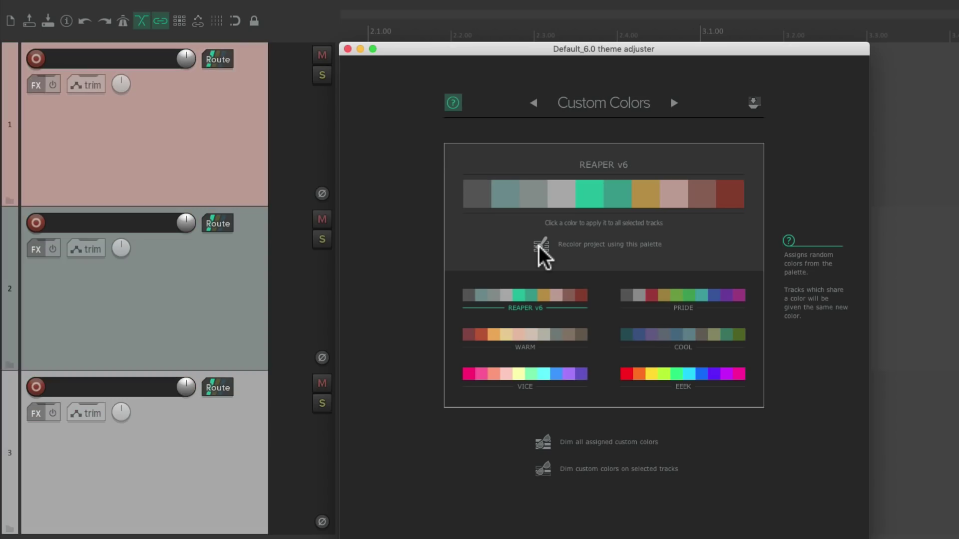
pyautogui.click(535, 245)
pyautogui.click(539, 248)
pyautogui.click(540, 248)
# Recolour the tracks with the COOL and then EEEK palettes, and dim all track colours.
pyautogui.click(540, 248)
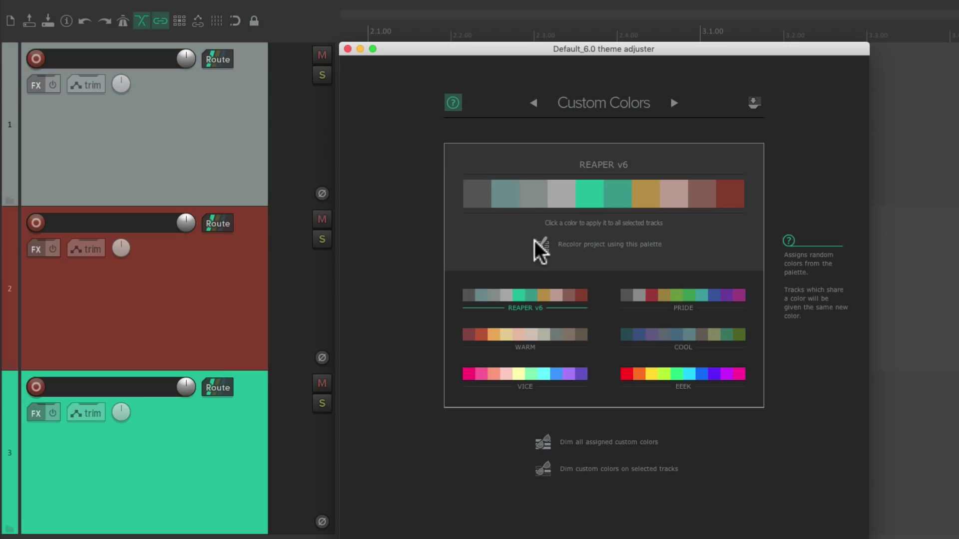
pyautogui.click(682, 345)
pyautogui.click(540, 249)
pyautogui.click(540, 248)
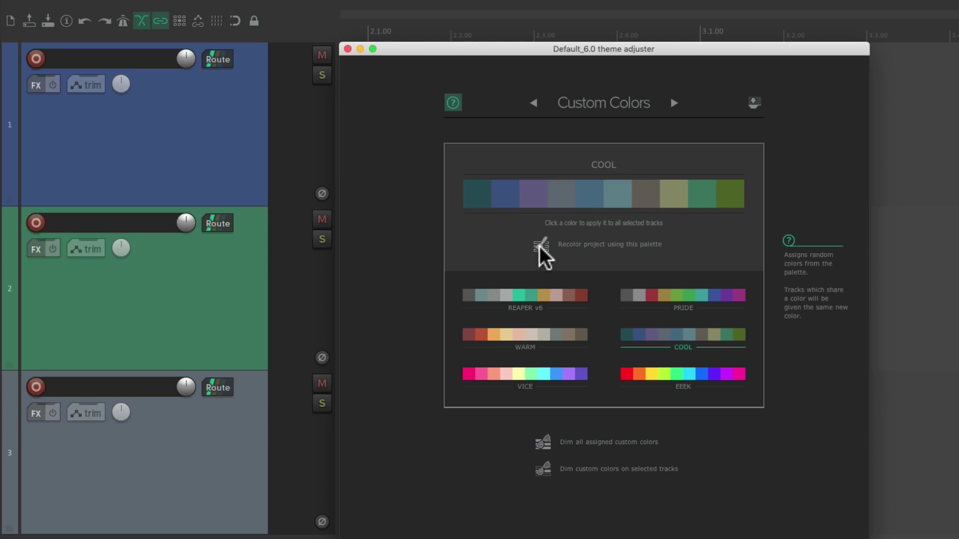
pyautogui.click(690, 388)
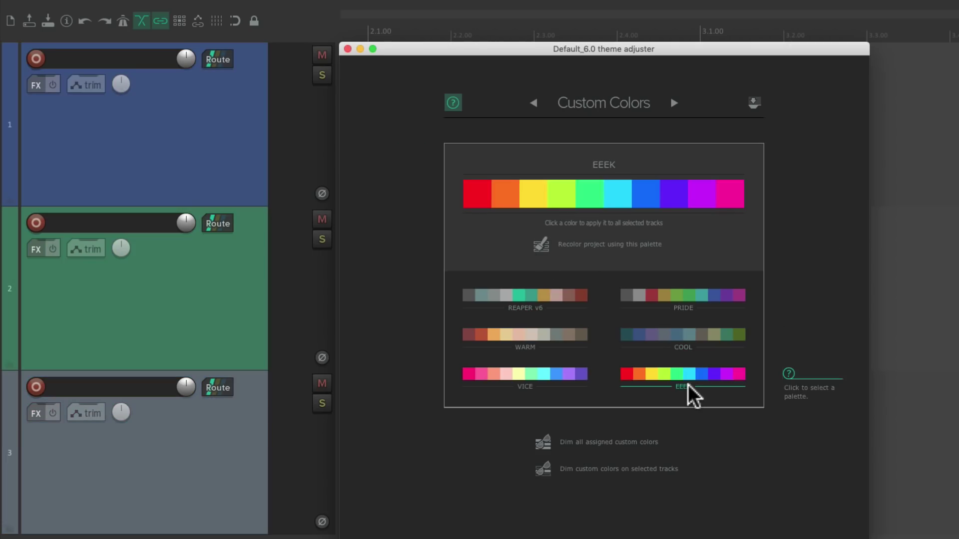
pyautogui.click(540, 247)
pyautogui.click(539, 247)
pyautogui.click(540, 248)
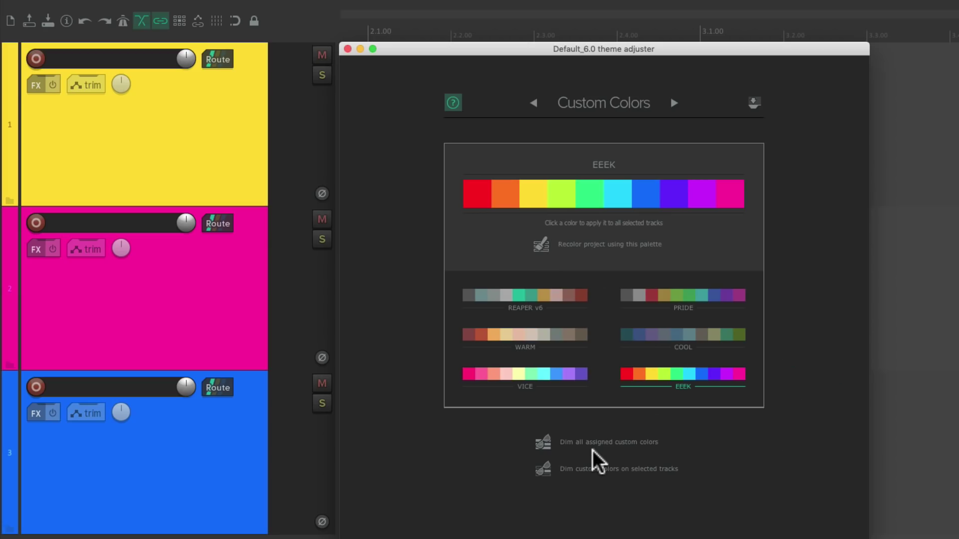
pyautogui.click(546, 443)
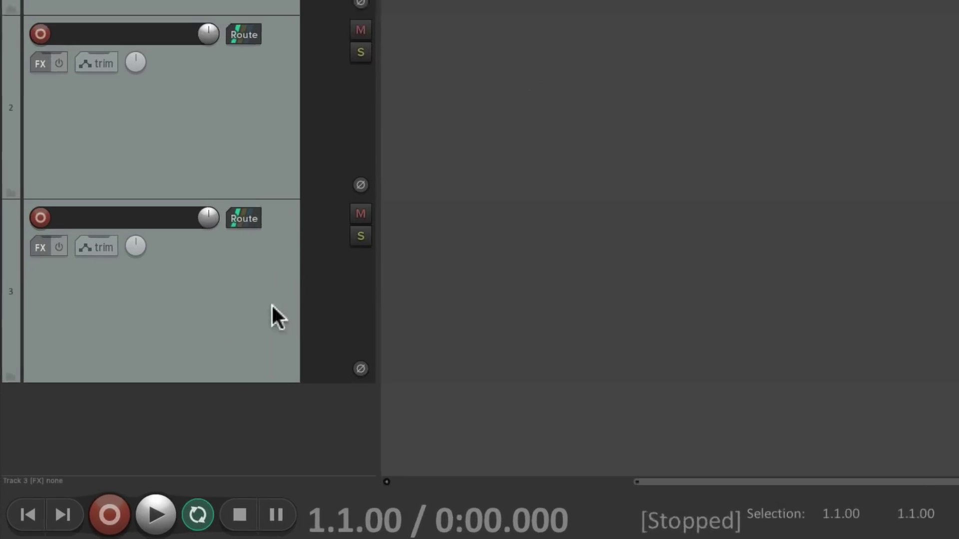
# Turn 'Show TCP on right side of arrange' on, then turn it back off.
pyautogui.rightClick(307, 389)
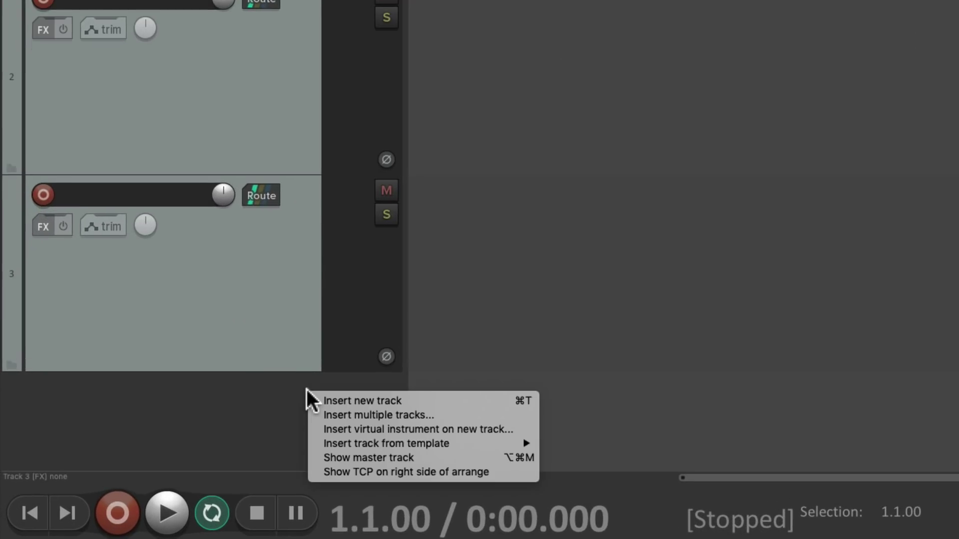
pyautogui.click(313, 471)
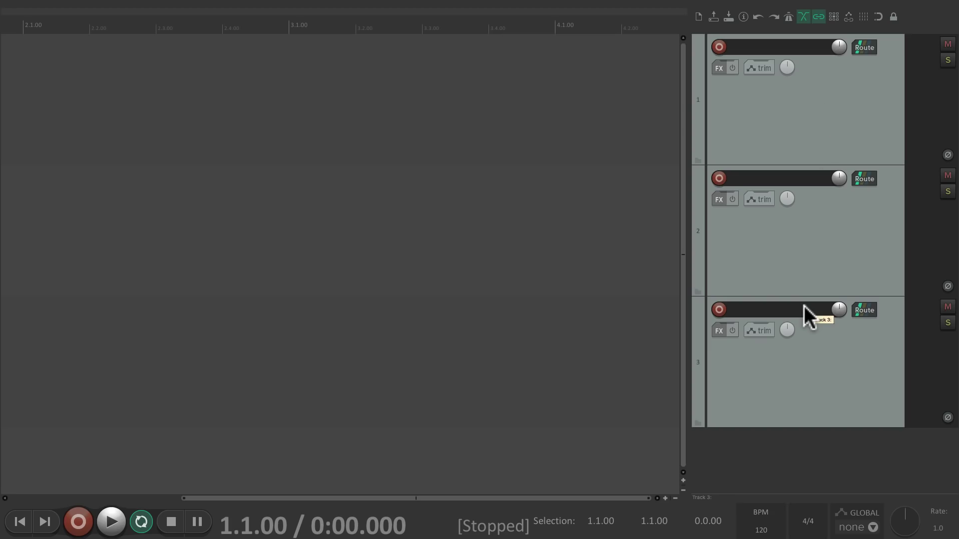
pyautogui.rightClick(766, 441)
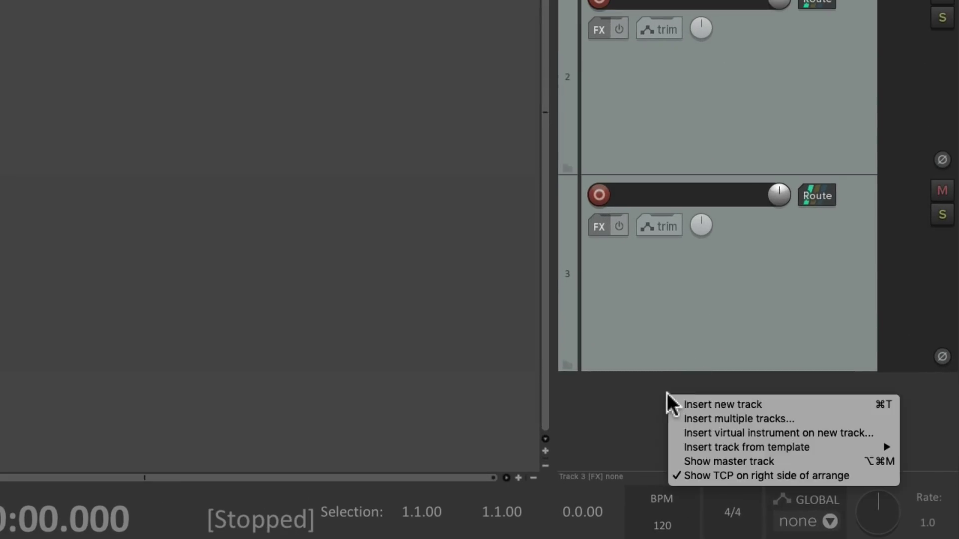
pyautogui.click(674, 474)
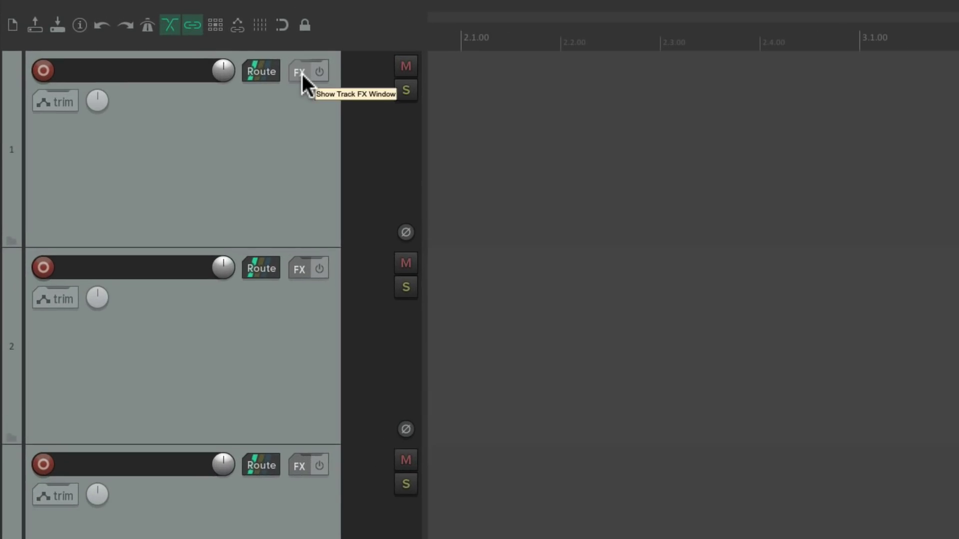
pyautogui.click(302, 74)
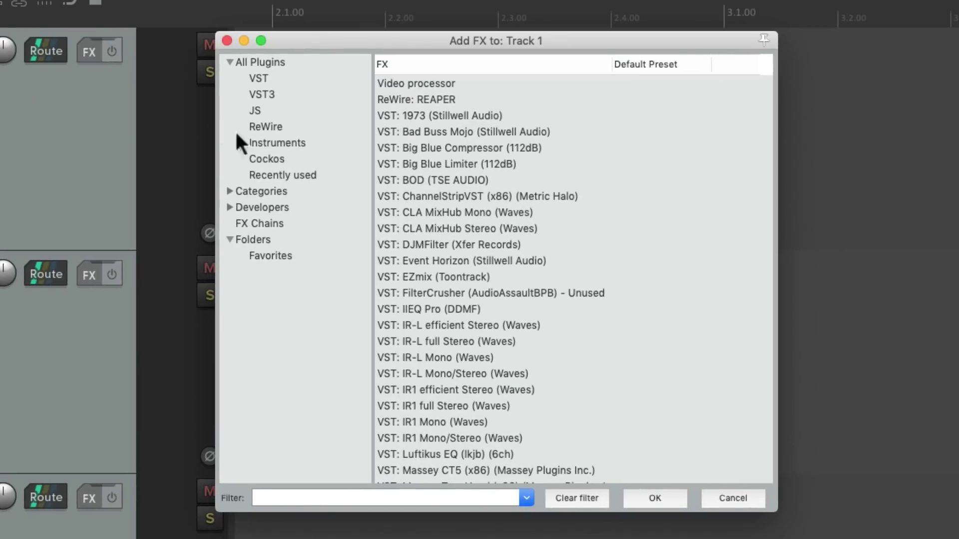
pyautogui.click(283, 157)
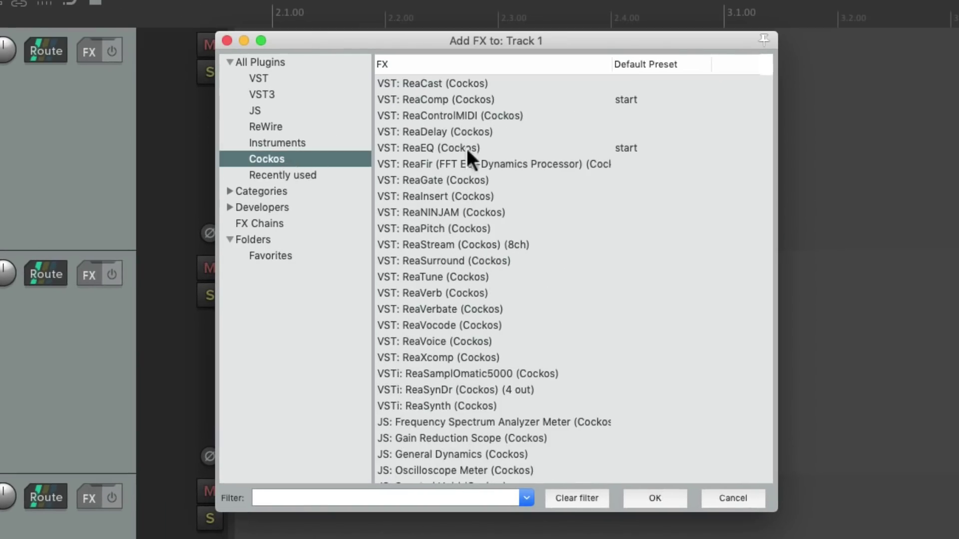
pyautogui.doubleClick(487, 146)
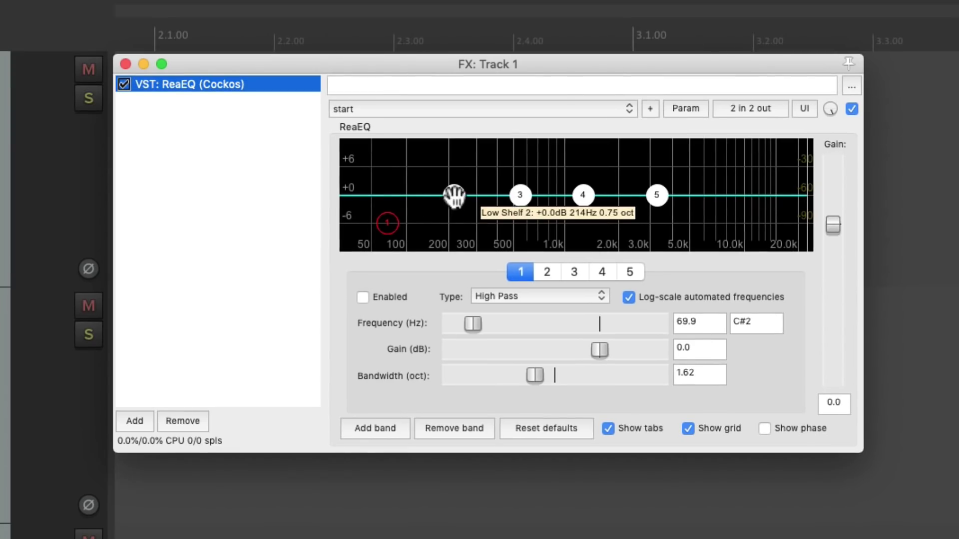
pyautogui.moveTo(453, 195); pyautogui.dragTo(416, 167)
pyautogui.moveTo(520, 195); pyautogui.dragTo(500, 208)
pyautogui.moveTo(582, 195); pyautogui.dragTo(568, 178)
pyautogui.moveTo(656, 194); pyautogui.dragTo(683, 217)
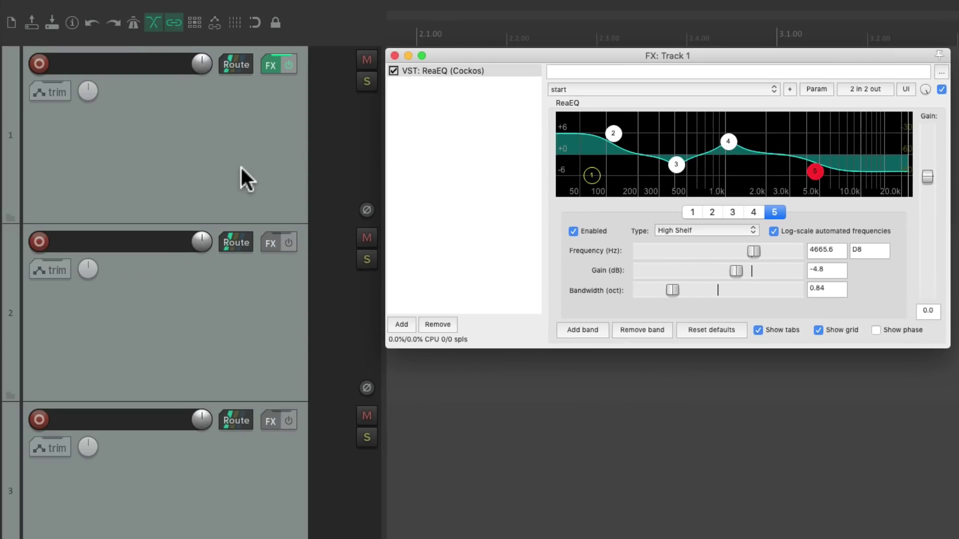
# Embed ReaEQ's curve display in track 1's control panel.
pyautogui.click(468, 69)
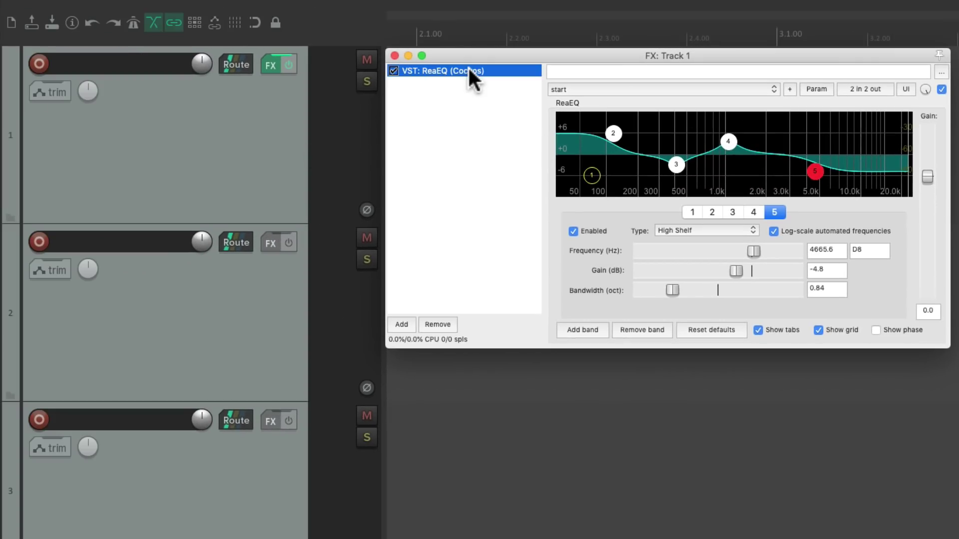
pyautogui.rightClick(496, 68)
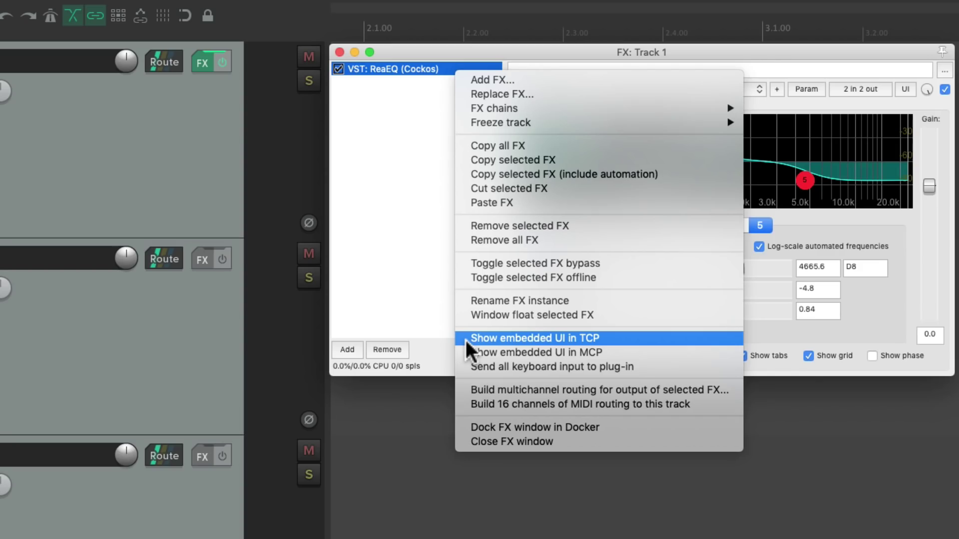
pyautogui.click(465, 339)
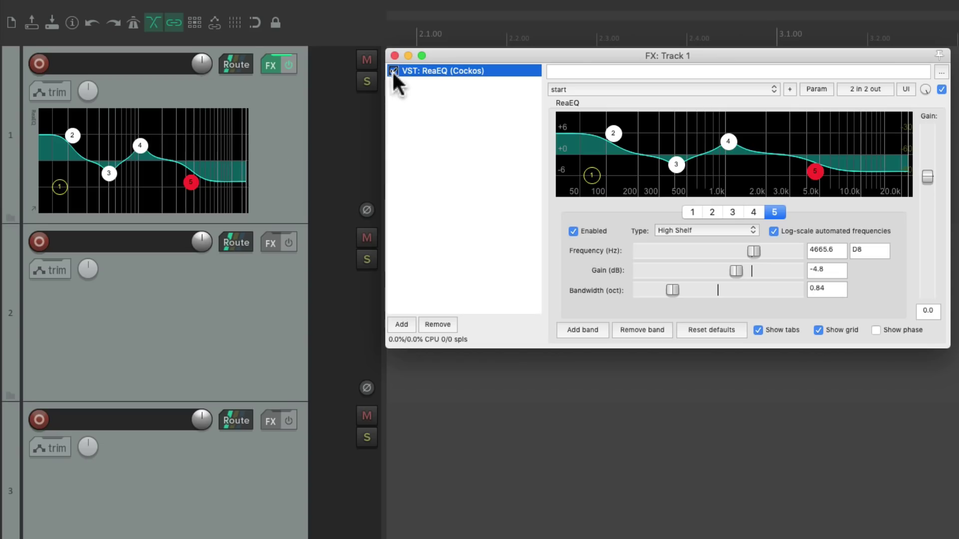
# Make track 1 taller, raise band 5 and move band 4 in the embedded EQ, then reopen its FX chain.
pyautogui.click(394, 56)
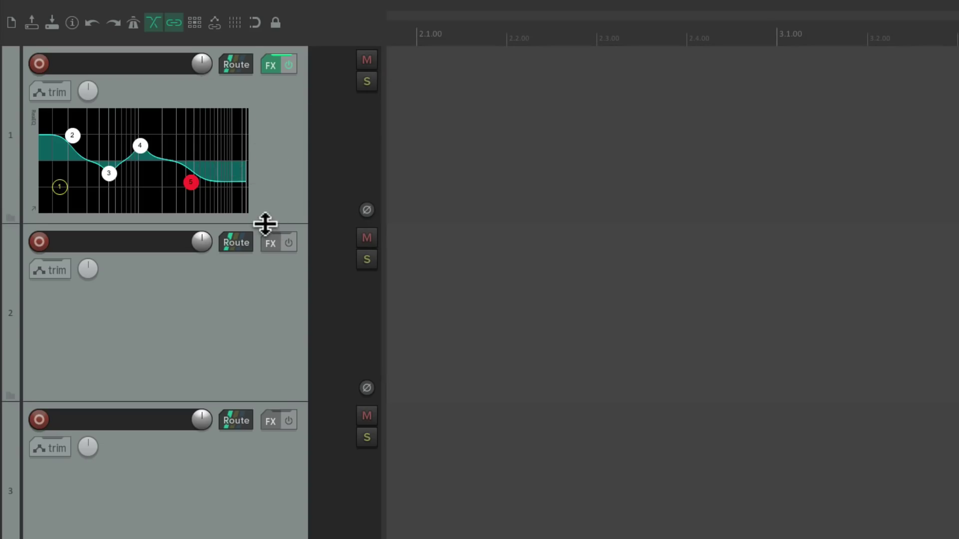
pyautogui.moveTo(265, 224); pyautogui.dragTo(254, 267)
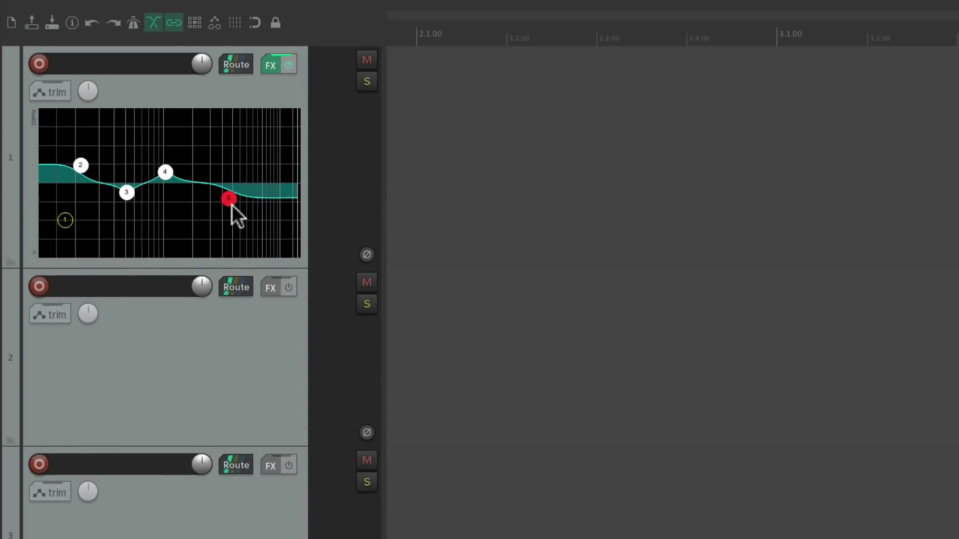
pyautogui.moveTo(227, 198)
pyautogui.moveTo(226, 199); pyautogui.dragTo(240, 182)
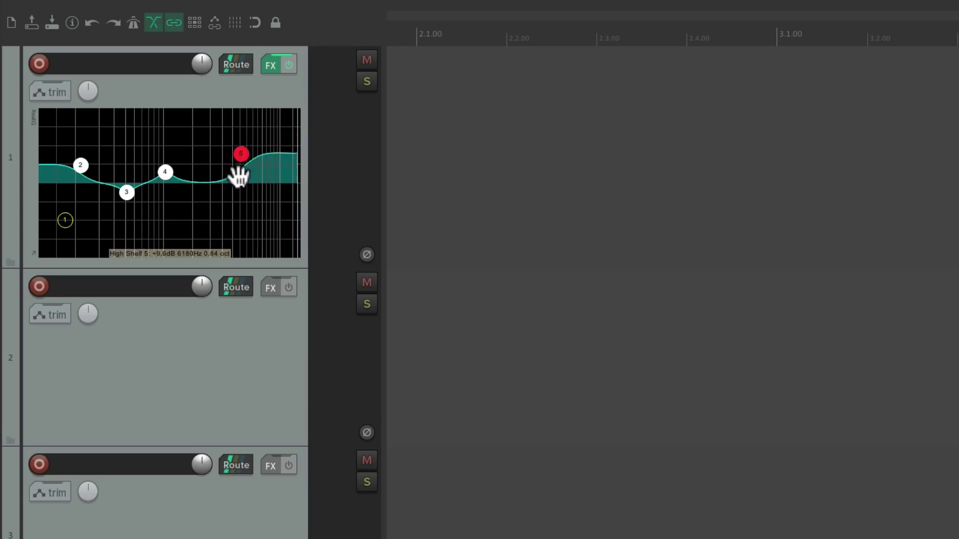
pyautogui.moveTo(167, 167)
pyautogui.mouseDown()
pyautogui.moveTo(195, 183)
pyautogui.moveTo(175, 178)
pyautogui.mouseUp()
pyautogui.click(263, 64)
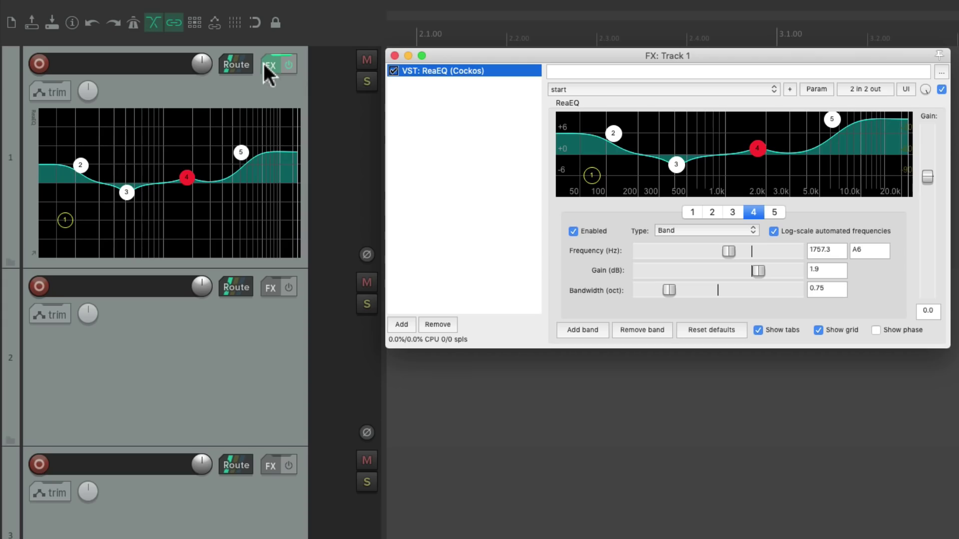
# Add ReaComp to track 1's chain and embed its display in the track panel.
pyautogui.doubleClick(463, 126)
pyautogui.click(543, 102)
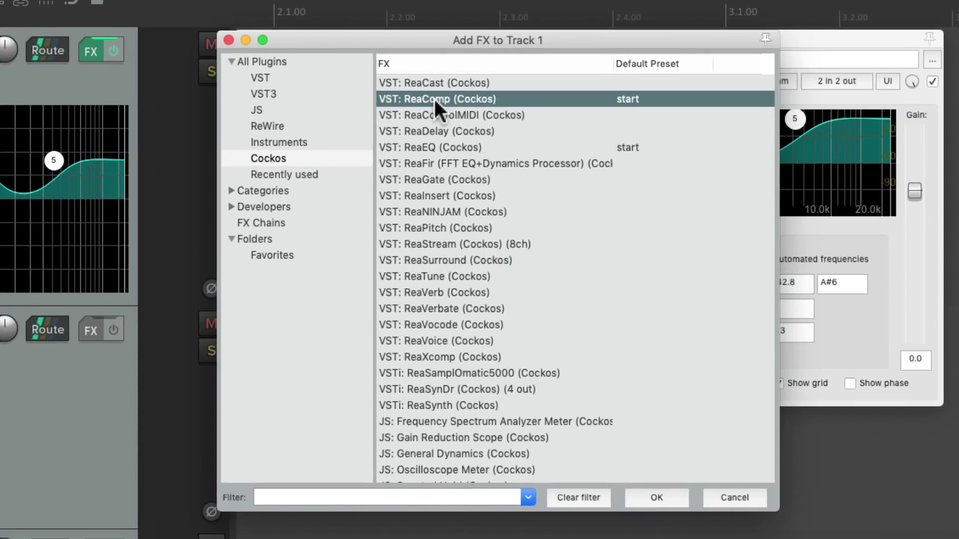
pyautogui.doubleClick(433, 98)
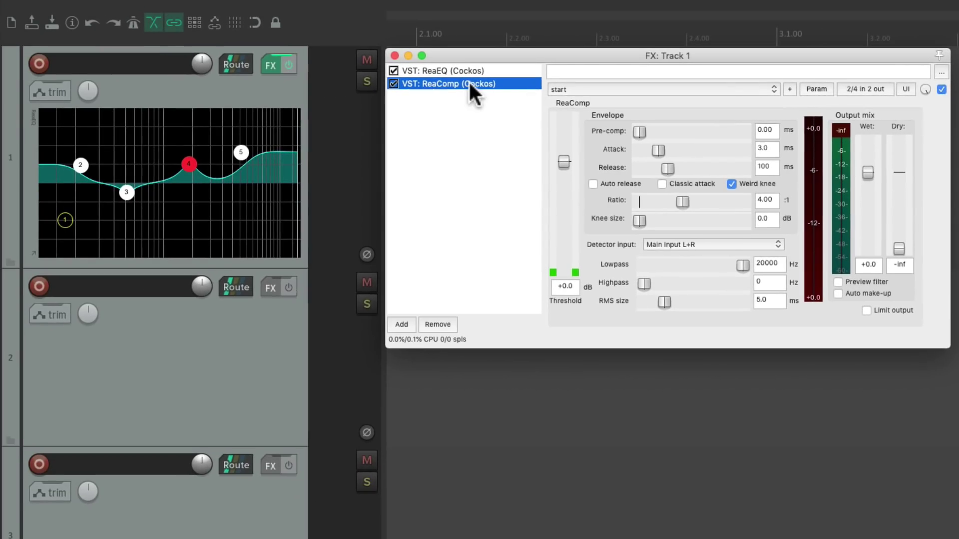
pyautogui.rightClick(469, 80)
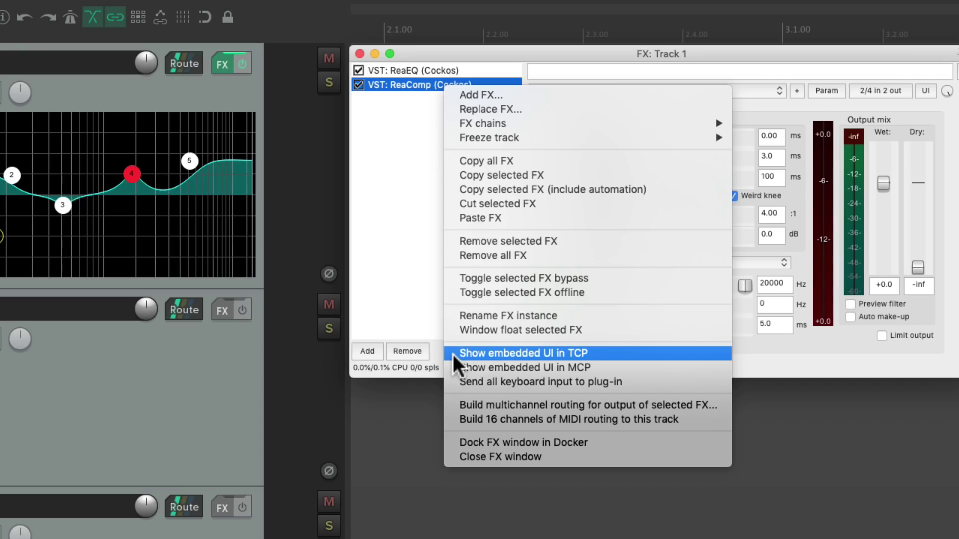
pyautogui.click(452, 355)
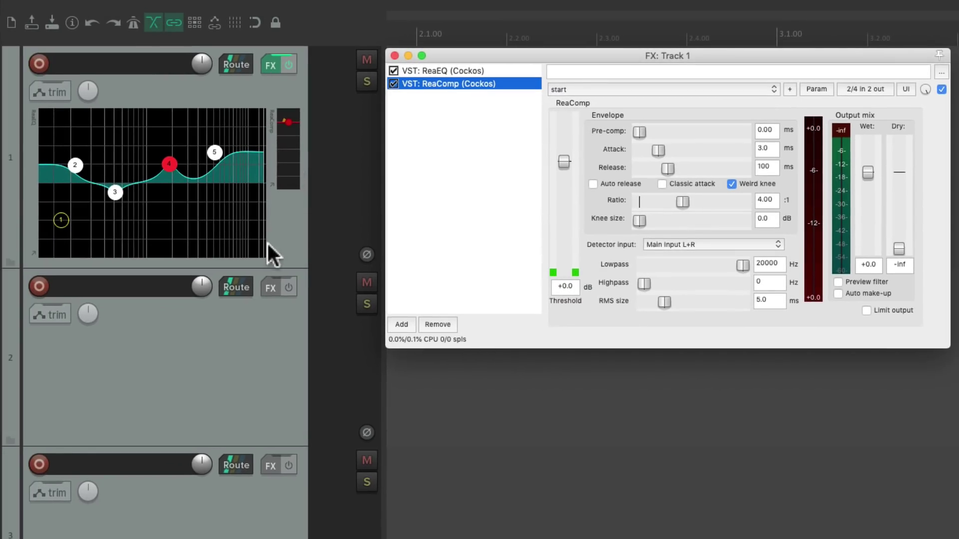
# Heighten track 1 and set the embedded ReaComp to -27.6 dB threshold and 32:1 ratio.
pyautogui.moveTo(265, 268); pyautogui.dragTo(267, 283)
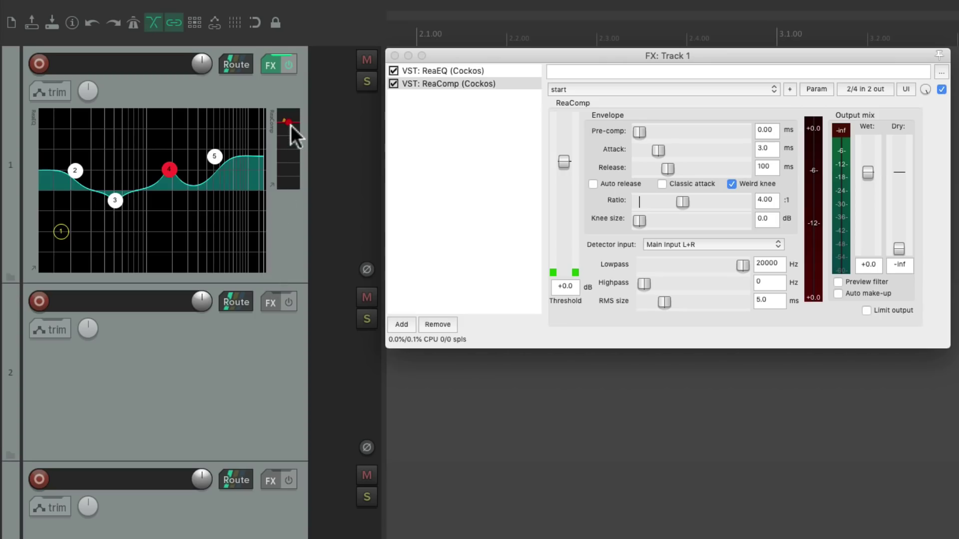
pyautogui.moveTo(289, 124)
pyautogui.mouseDown()
pyautogui.moveTo(288, 158)
pyautogui.moveTo(290, 127)
pyautogui.mouseUp()
pyautogui.press('shift')
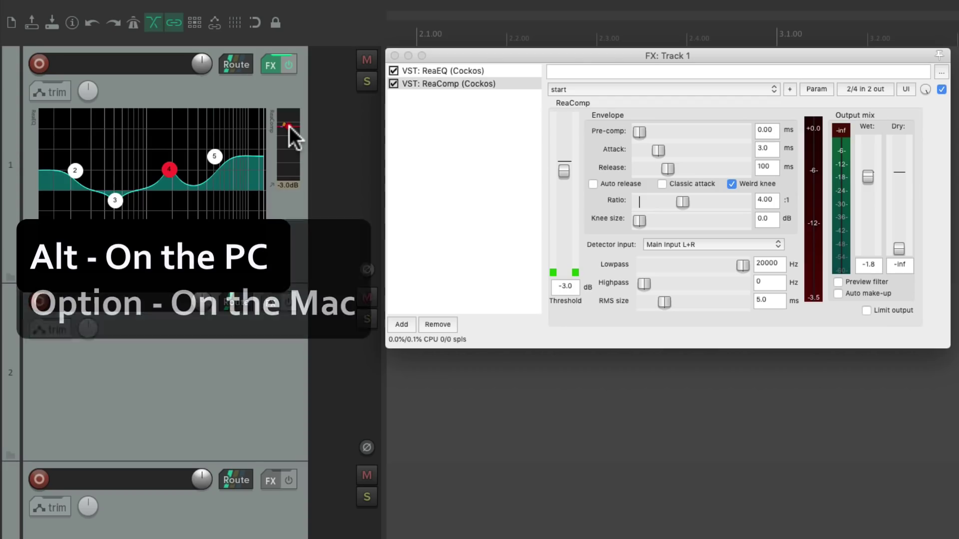
pyautogui.moveTo(287, 127)
pyautogui.mouseDown()
pyautogui.moveTo(289, 78)
pyautogui.moveTo(289, 167)
pyautogui.mouseUp()
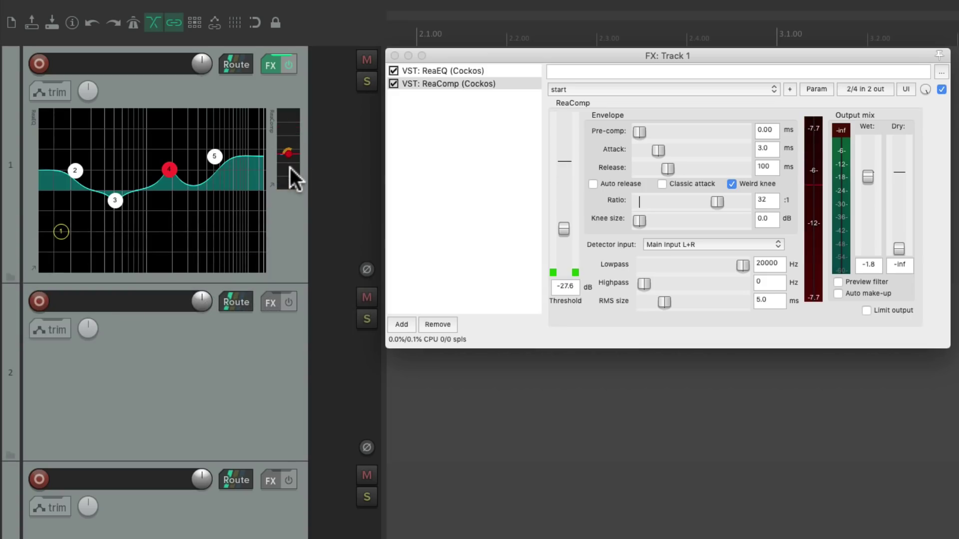
# In the embedded displays, raise ReaComp's threshold to -13.8 dB and boost ReaEQ's high shelf to +12.6 dB.
pyautogui.click(394, 56)
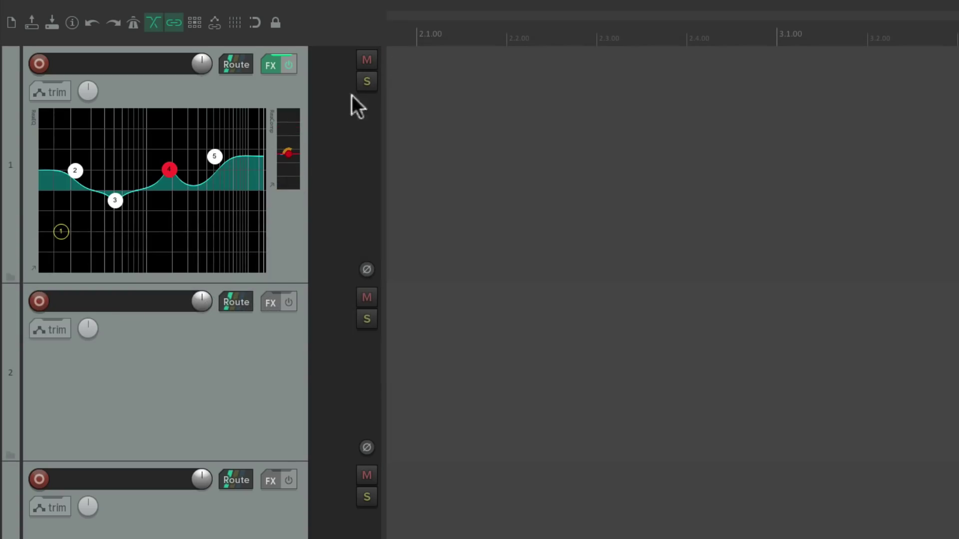
pyautogui.moveTo(289, 152); pyautogui.dragTo(287, 131)
pyautogui.moveTo(215, 156); pyautogui.dragTo(221, 148)
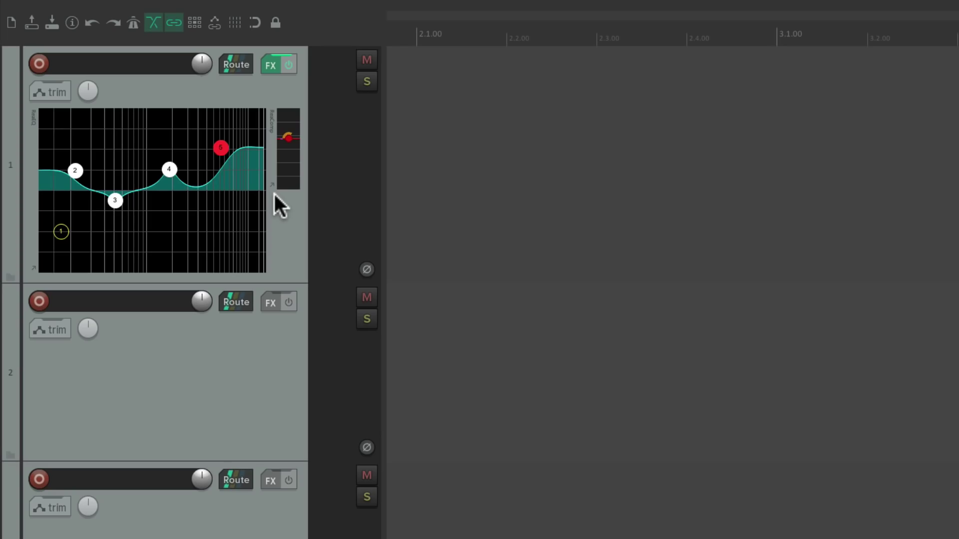
# Remove the ReaEQ and ReaComp embedded displays from track 1's panel and close the FX window.
pyautogui.click(271, 59)
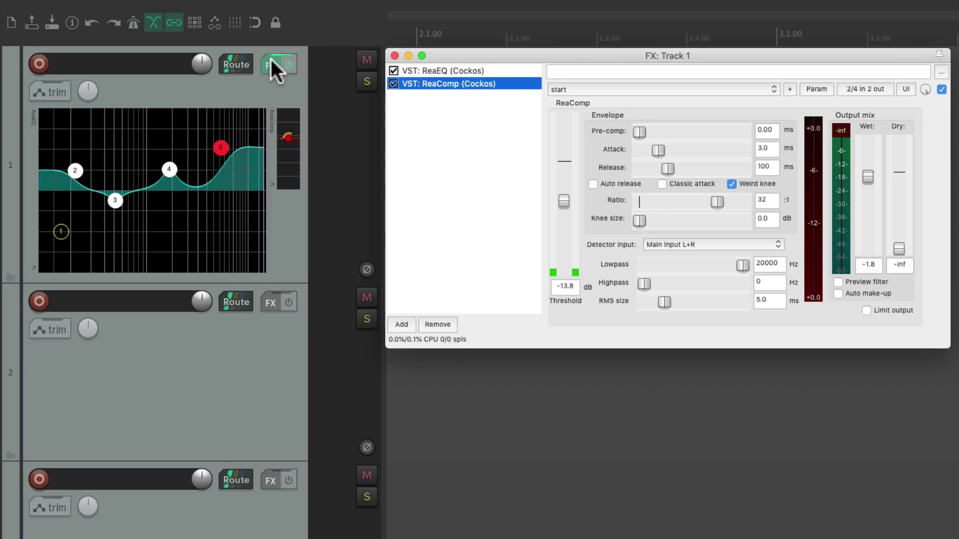
pyautogui.click(456, 70)
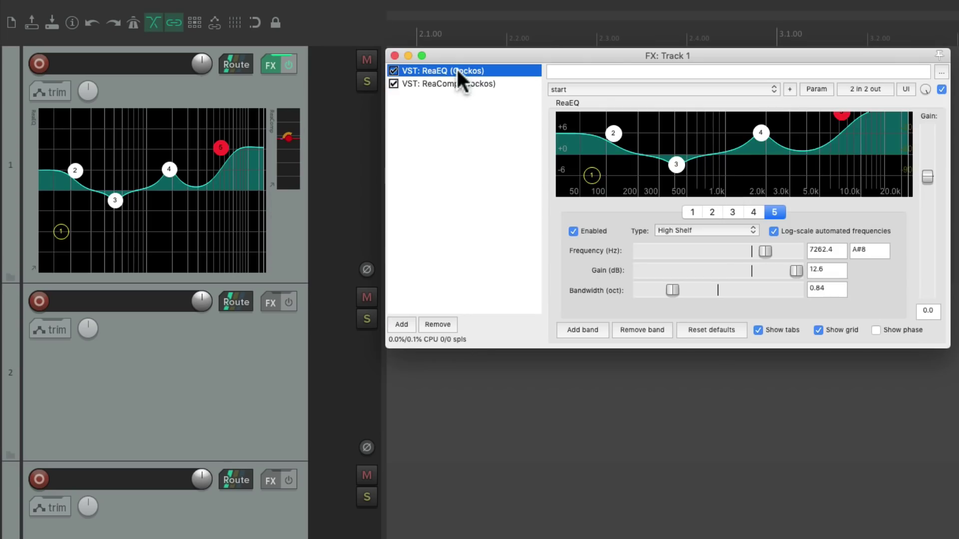
pyautogui.rightClick(457, 70)
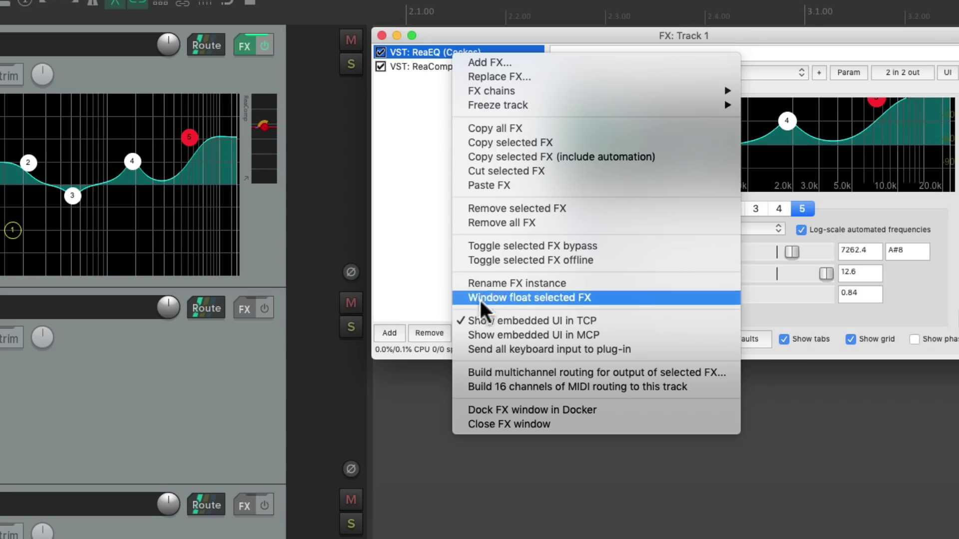
pyautogui.click(463, 335)
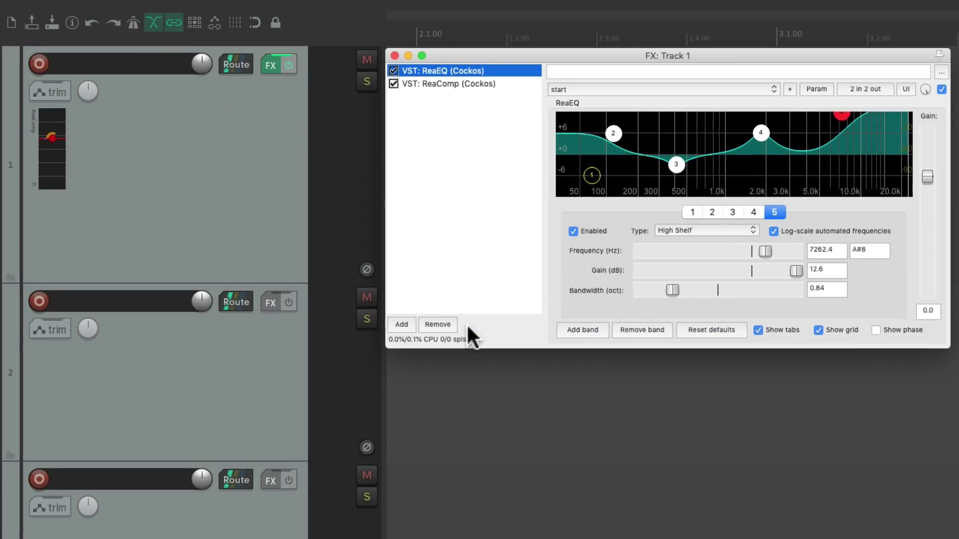
pyautogui.click(445, 86)
pyautogui.rightClick(444, 84)
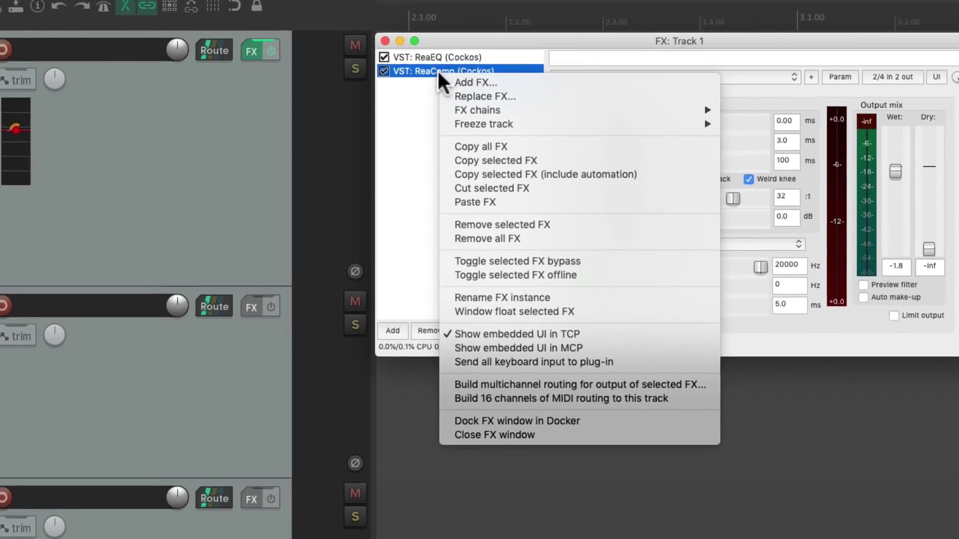
pyautogui.click(460, 349)
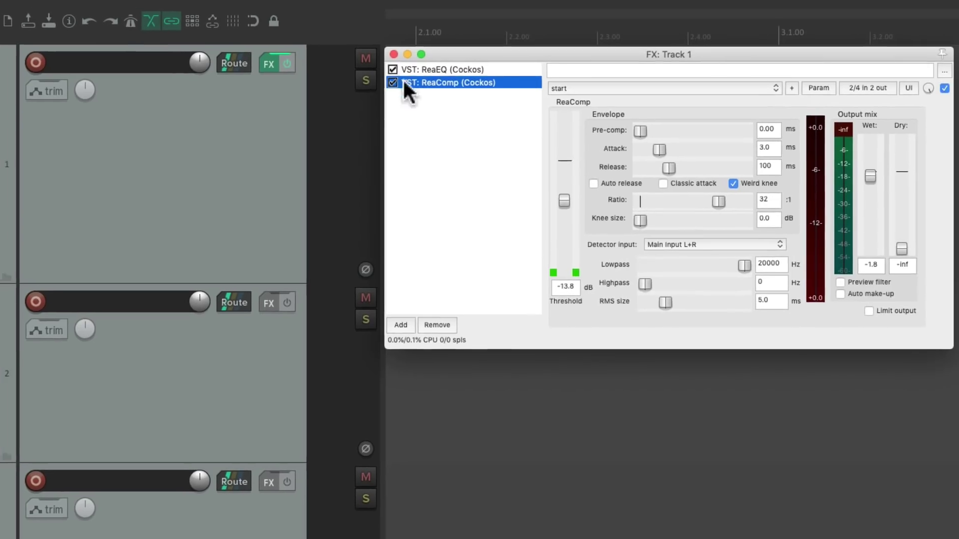
pyautogui.click(394, 54)
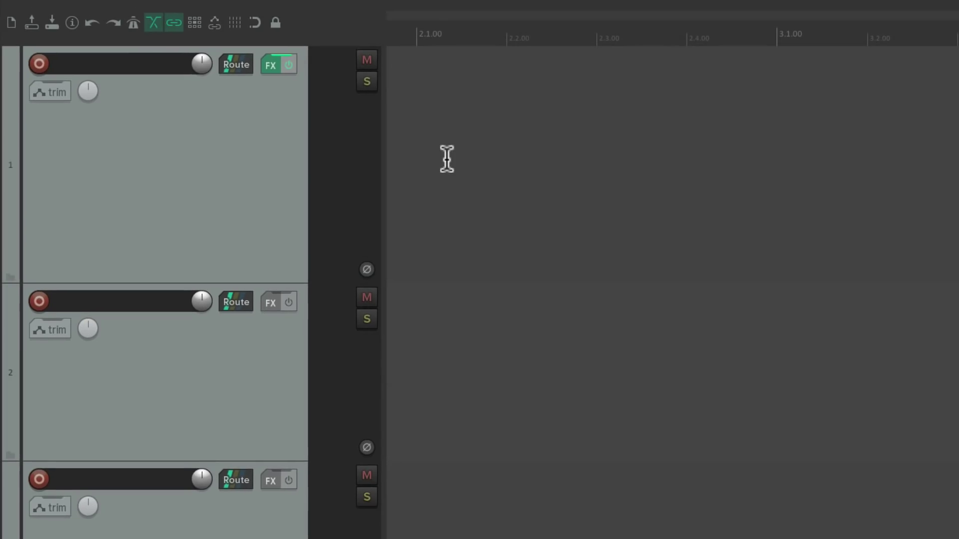
# In the Mixer, set track 1's ReaEQ high shelf to +3.8 dB at 9.7 kHz and its ReaComp threshold to -46.5 dB.
pyautogui.press('super+m')
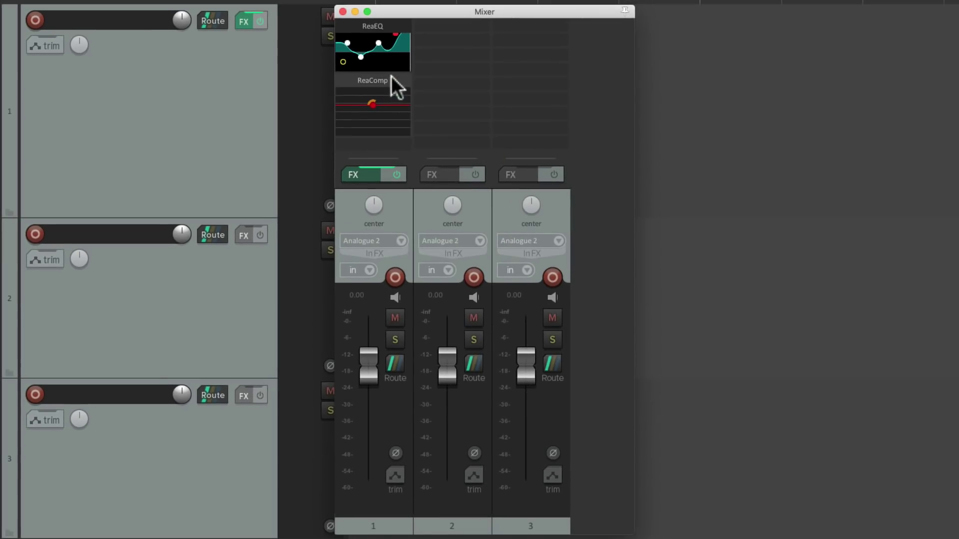
pyautogui.moveTo(394, 34)
pyautogui.mouseDown()
pyautogui.moveTo(400, 43)
pyautogui.moveTo(382, 42)
pyautogui.mouseUp()
pyautogui.moveTo(373, 104); pyautogui.dragTo(370, 125)
# Close the Mixer and add JS: MIDI Sequencer Megababy to track 1's FX chain.
pyautogui.click(343, 11)
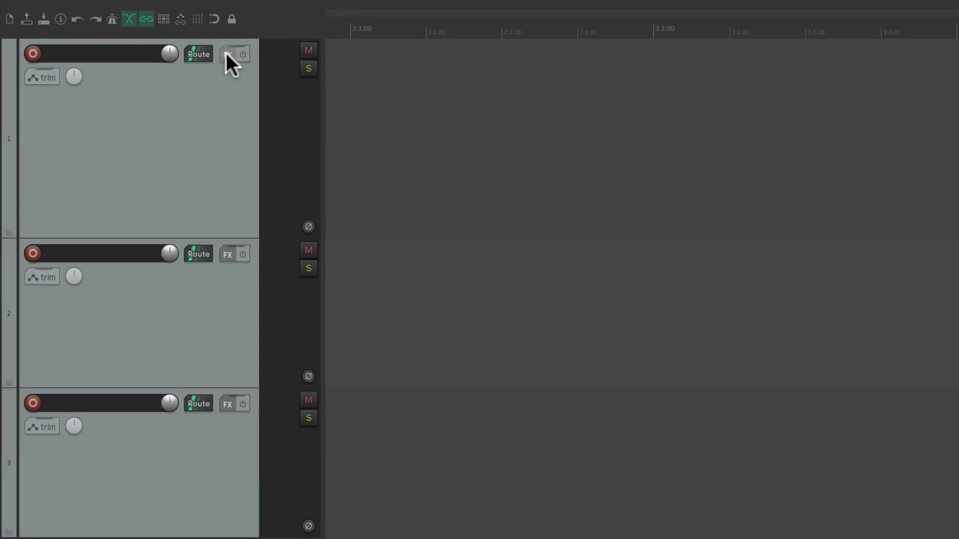
pyautogui.click(228, 54)
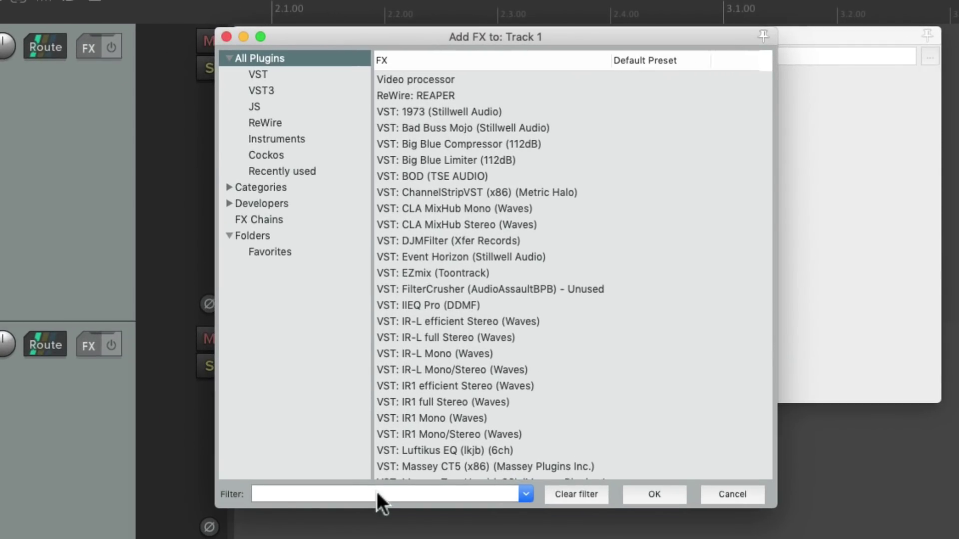
pyautogui.click(376, 493)
pyautogui.write('mega')
pyautogui.doubleClick(492, 81)
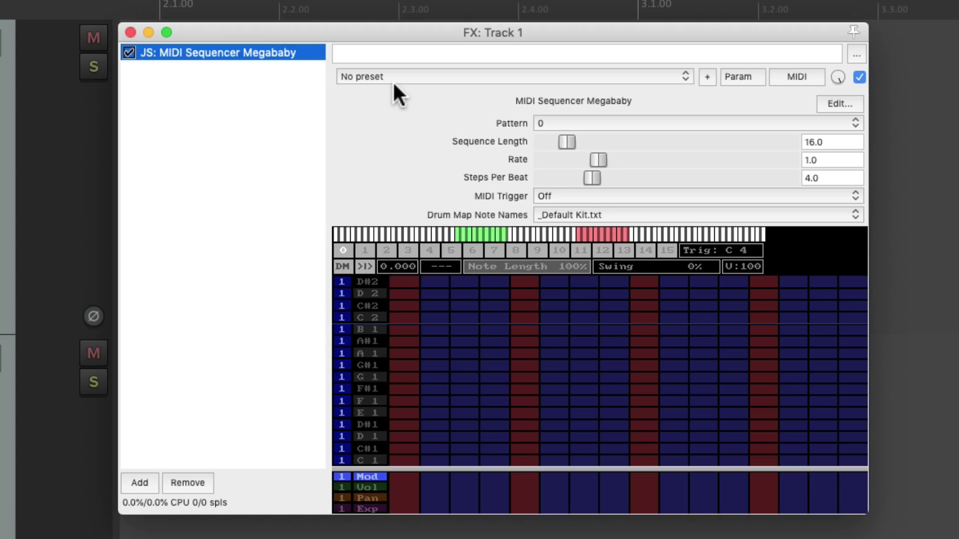
# Enter steps on G#1, accented A#1, G1 and A#1, then paint a run along D#1.
pyautogui.click(440, 360)
pyautogui.click(518, 344)
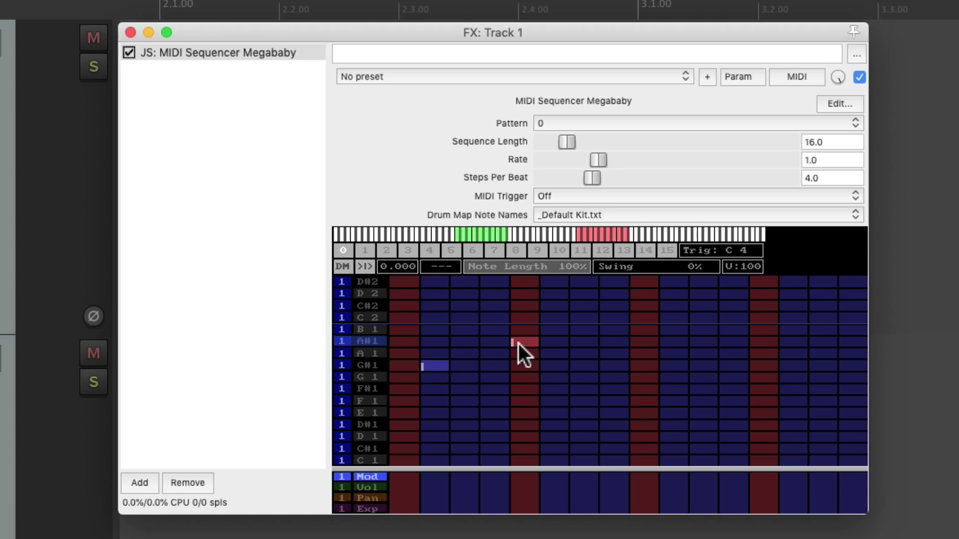
pyautogui.click(607, 377)
pyautogui.click(701, 342)
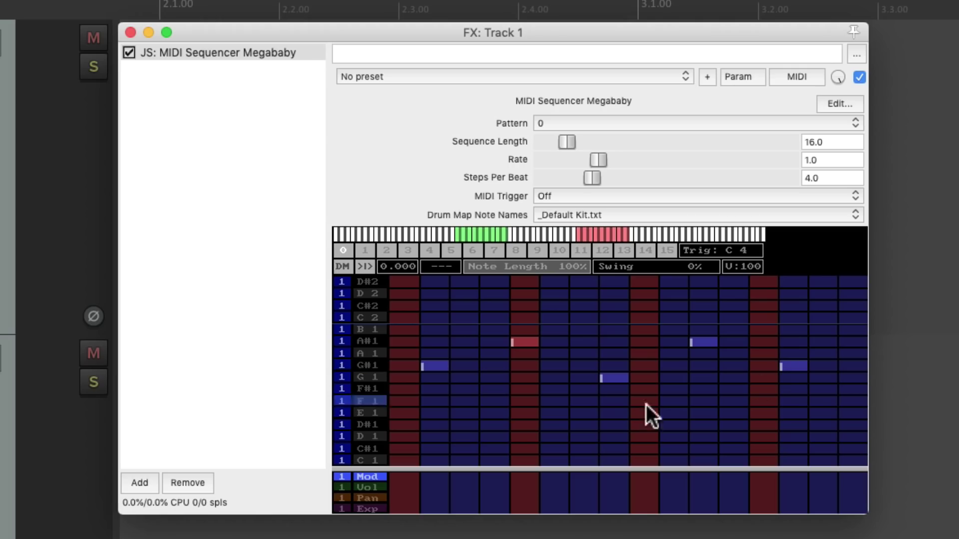
pyautogui.moveTo(494, 425); pyautogui.dragTo(681, 425)
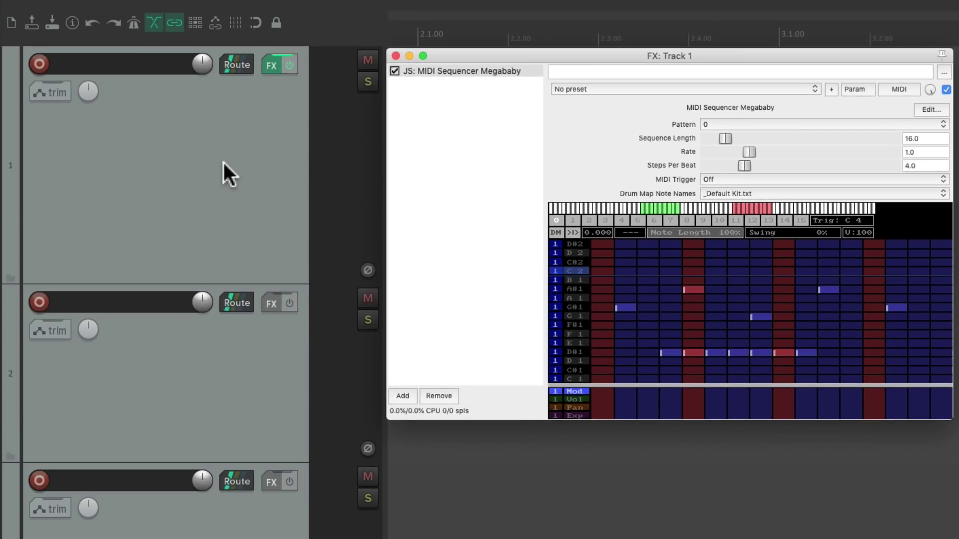
# Embed the Megababy UI in track 1's panel and make the track taller.
pyautogui.click(451, 67)
pyautogui.rightClick(452, 68)
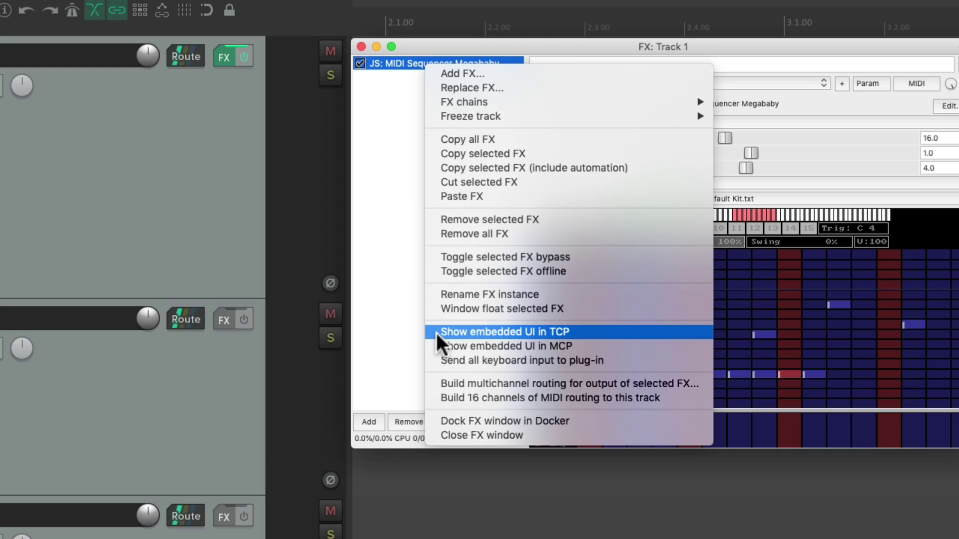
pyautogui.click(436, 332)
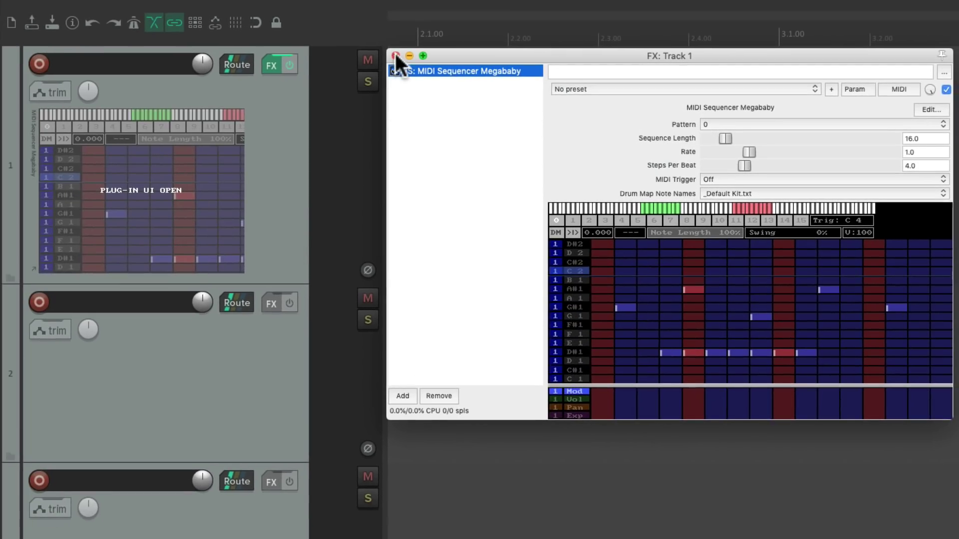
pyautogui.click(396, 55)
pyautogui.moveTo(261, 282); pyautogui.dragTo(261, 332)
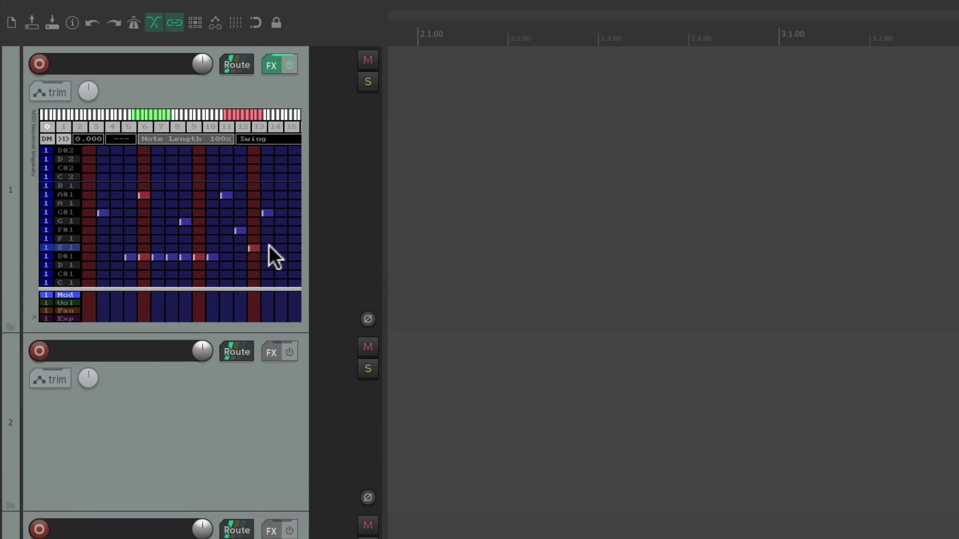
# During playback, add B1 and D2 notes, another B1, a run along F#1, and a G#1 note.
pyautogui.click(270, 186)
pyautogui.click(294, 160)
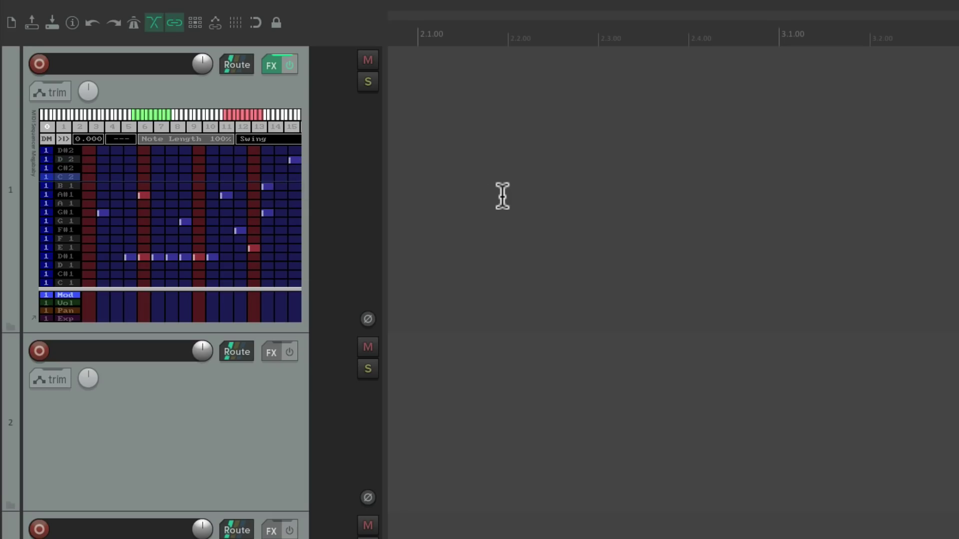
pyautogui.press('space')
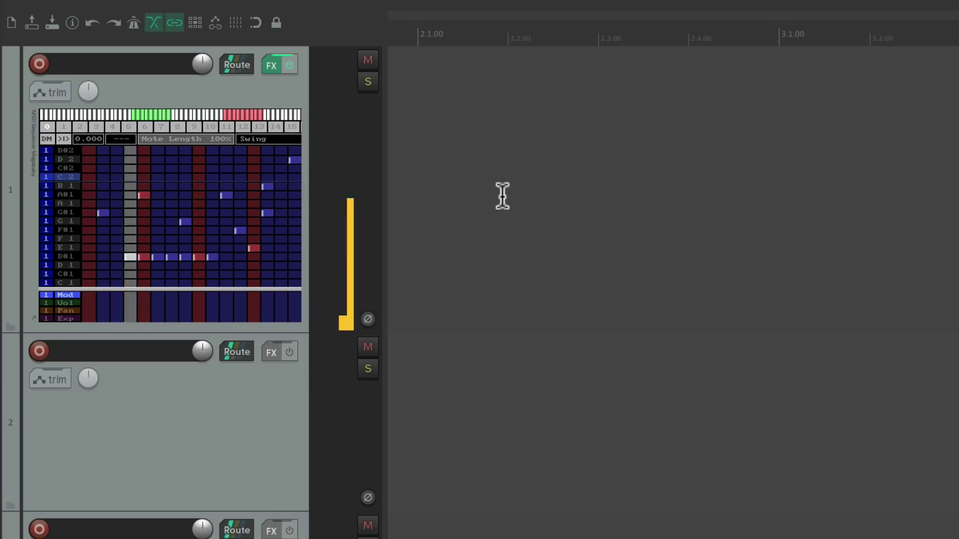
pyautogui.click(171, 186)
pyautogui.moveTo(141, 229); pyautogui.dragTo(183, 230)
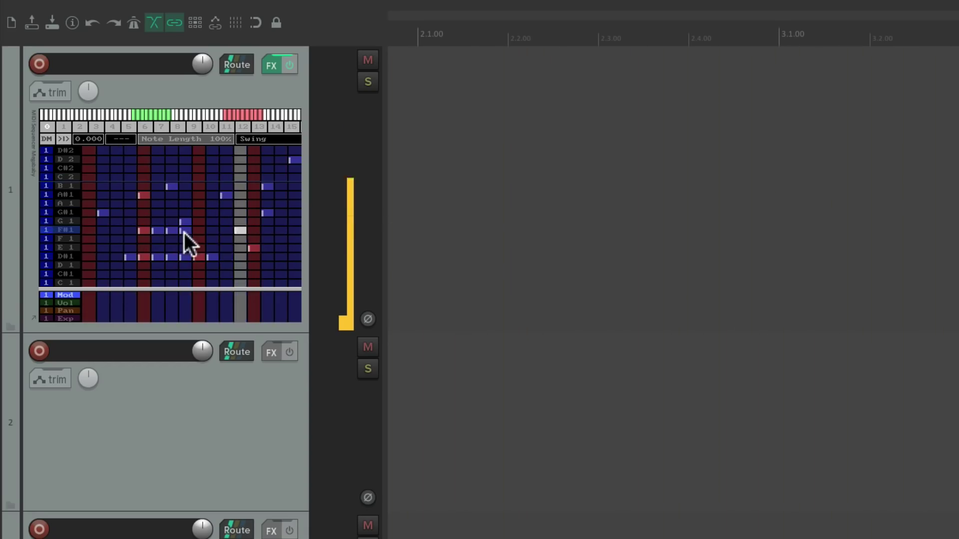
pyautogui.click(234, 213)
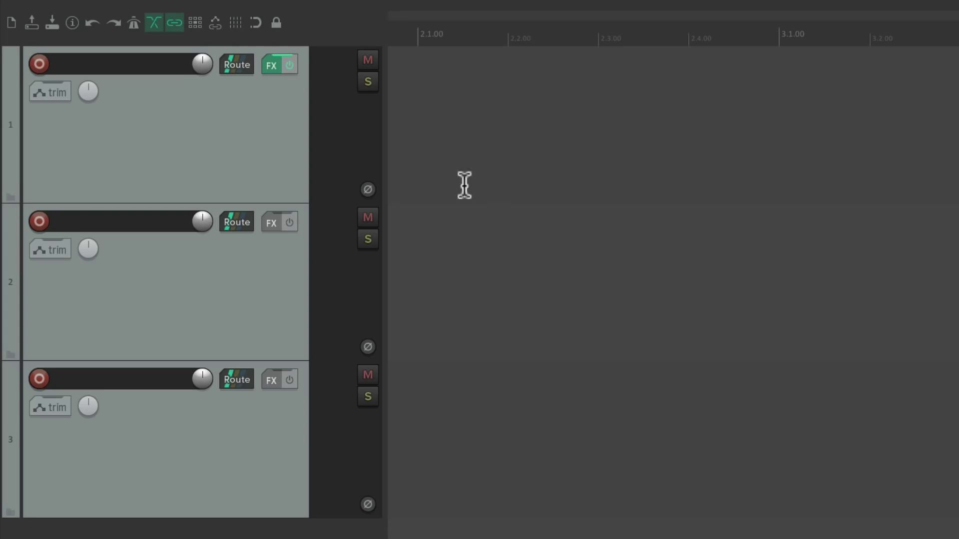
# Enable 'Show FX chain buttons above FX list' in Plug-ins preferences for track 1's FX chain.
pyautogui.click(272, 64)
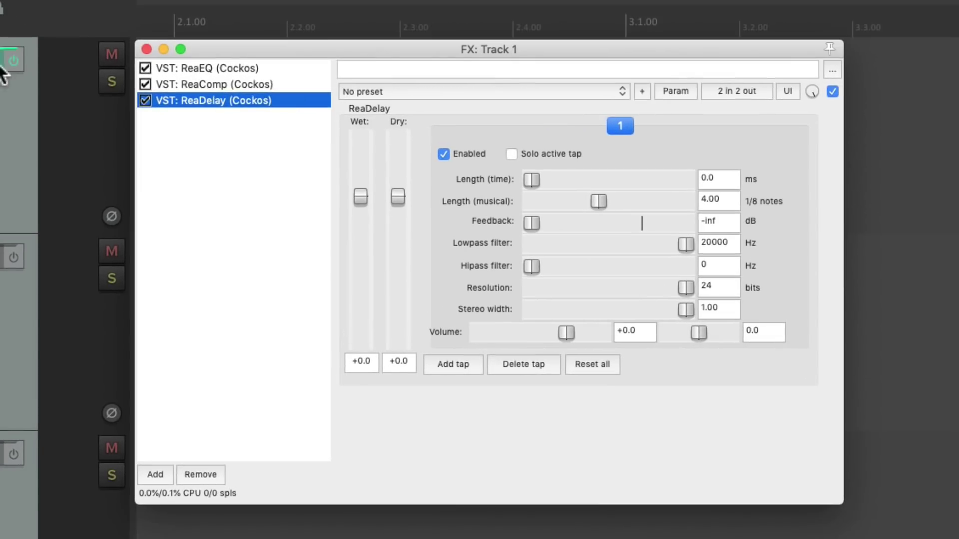
pyautogui.click(248, 195)
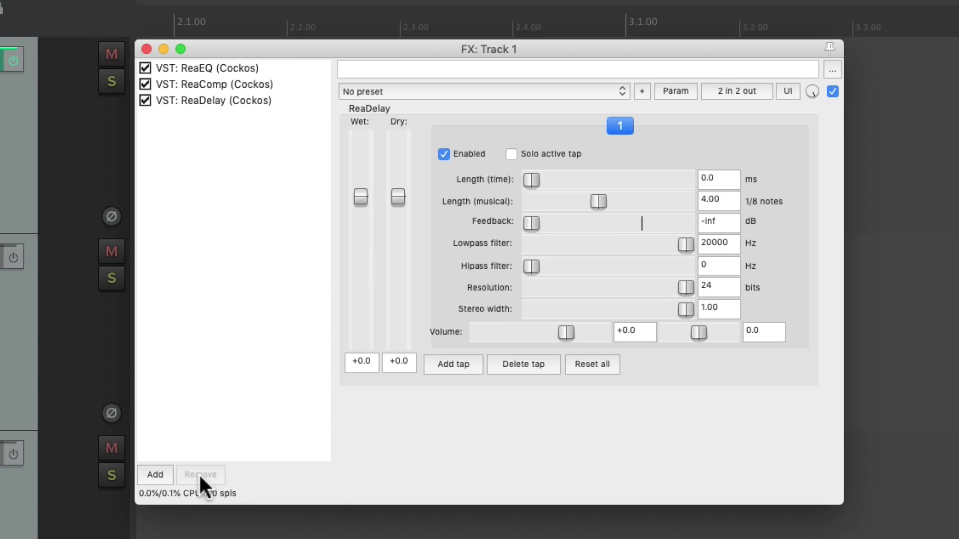
pyautogui.press('super+comma')
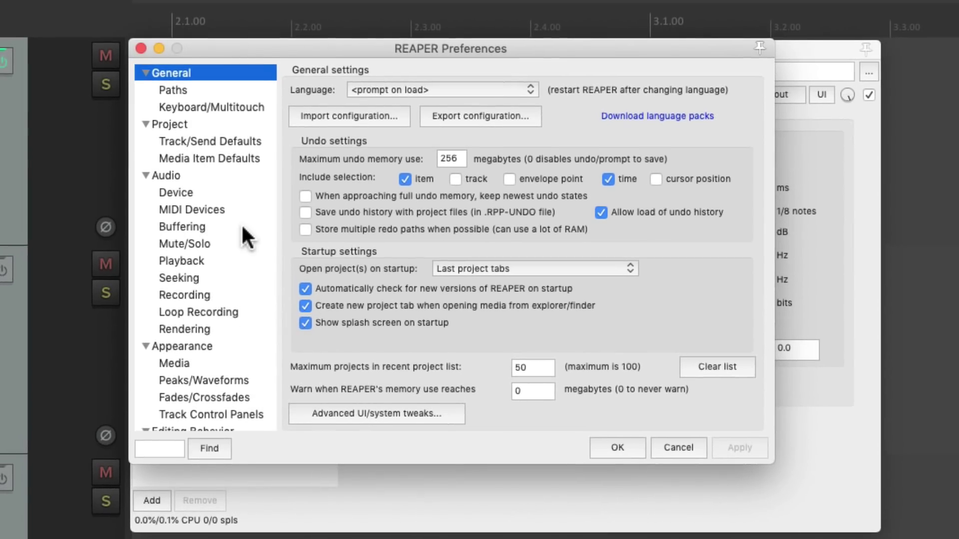
pyautogui.scroll(-10, 242, 224)
pyautogui.click(227, 299)
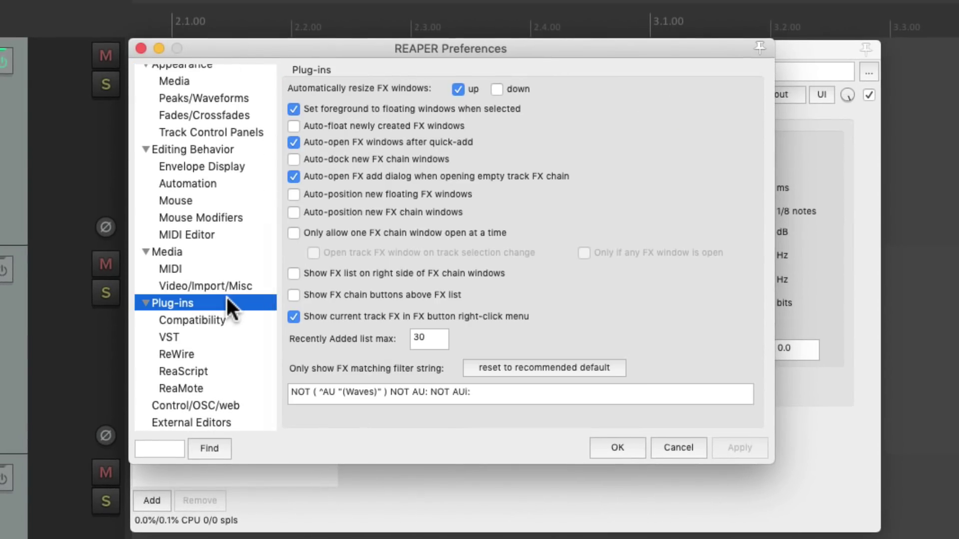
pyautogui.click(296, 293)
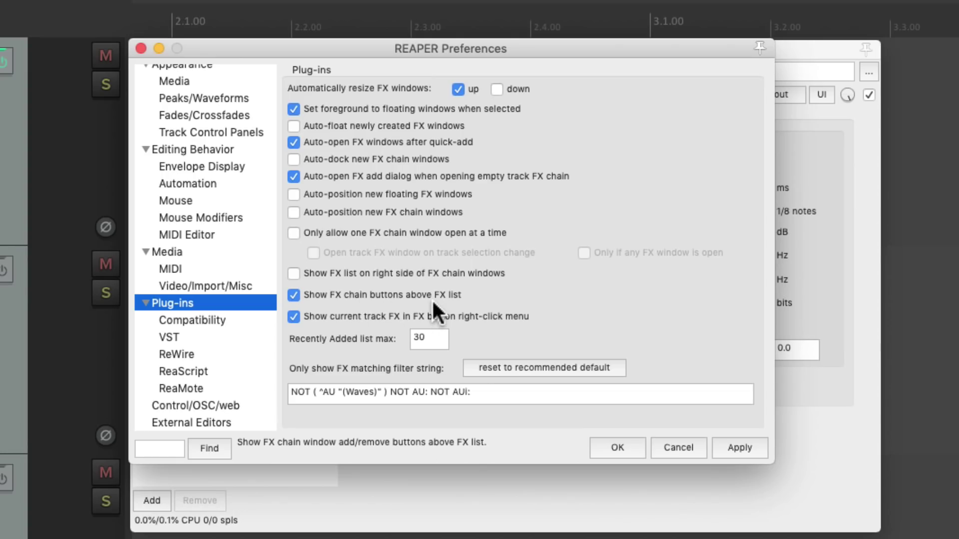
pyautogui.press('Return')
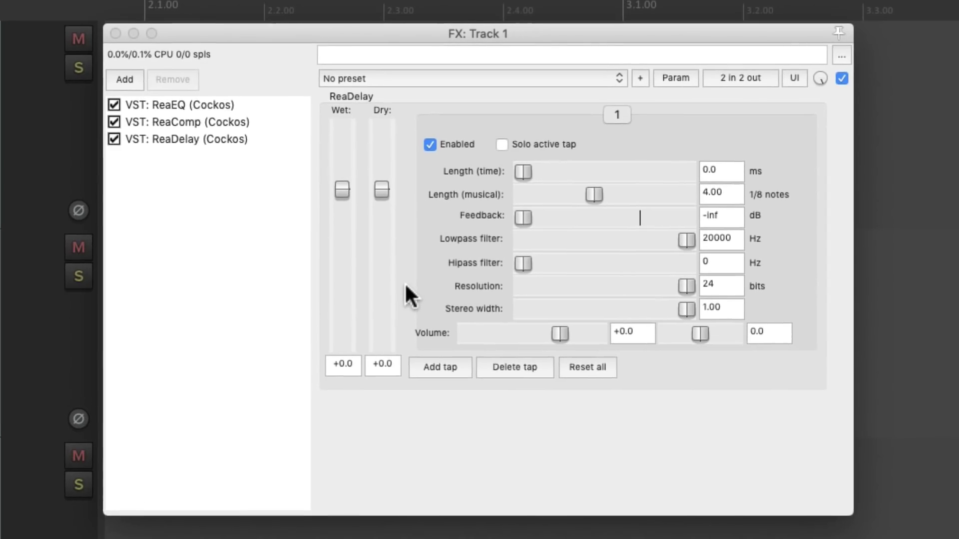
pyautogui.click(201, 104)
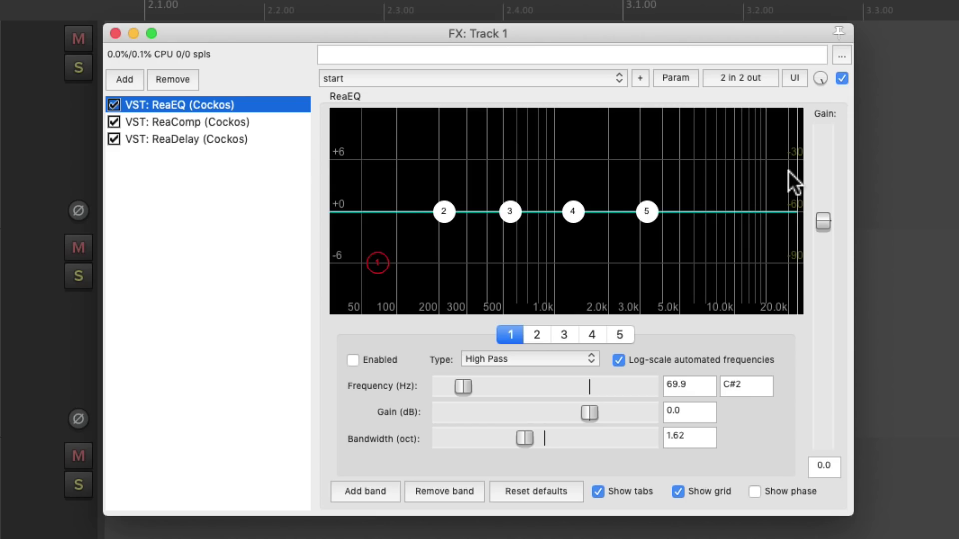
# Turn on 'Show FX list on right side' in Plug-ins preferences.
pyautogui.press('super+comma')
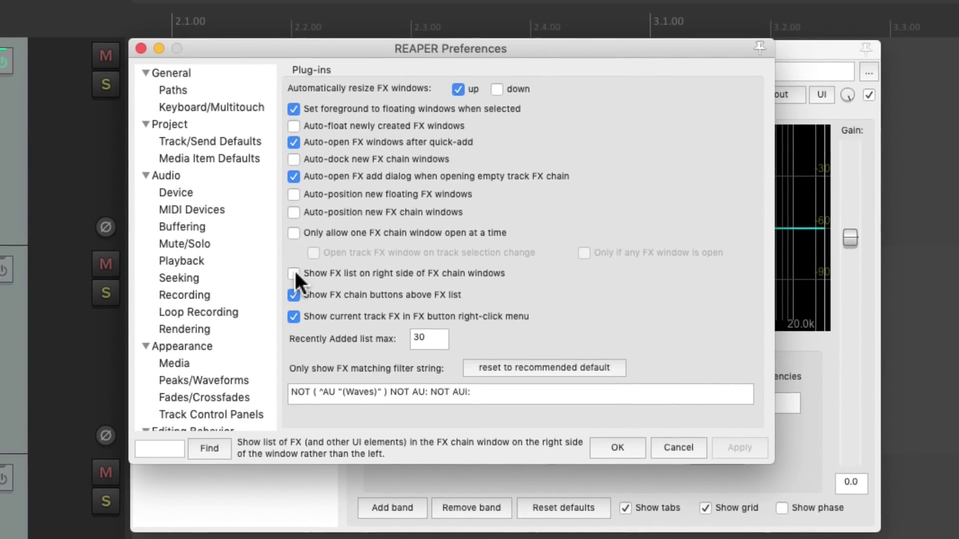
pyautogui.click(294, 273)
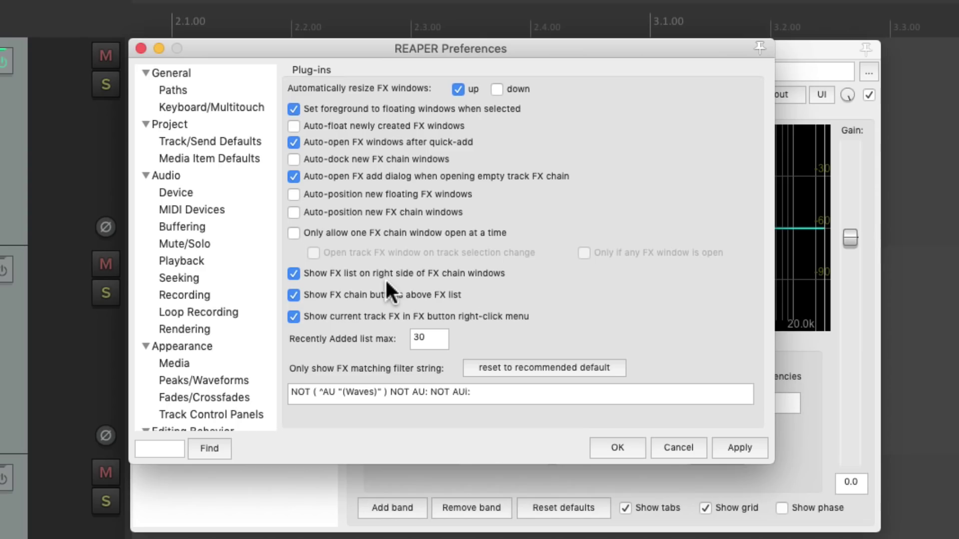
pyautogui.click(609, 447)
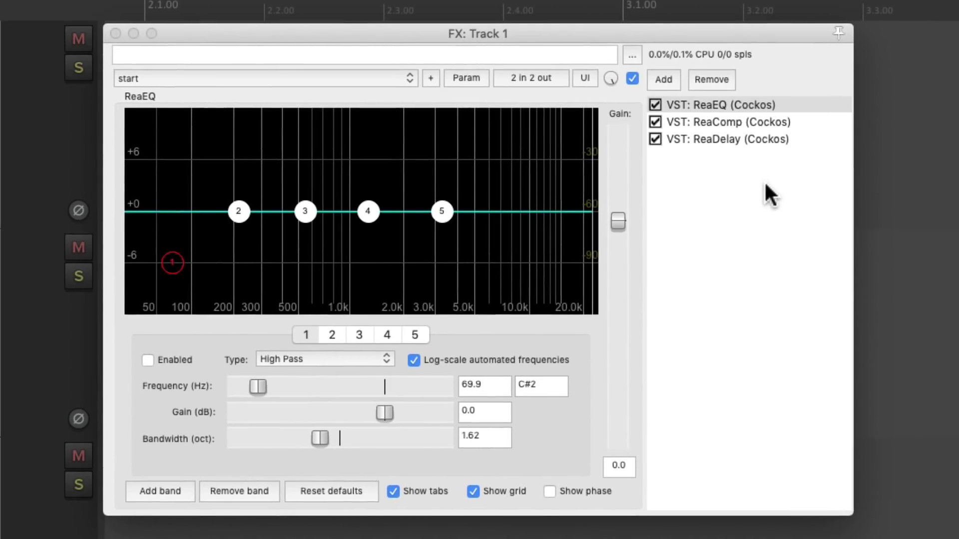
pyautogui.click(776, 73)
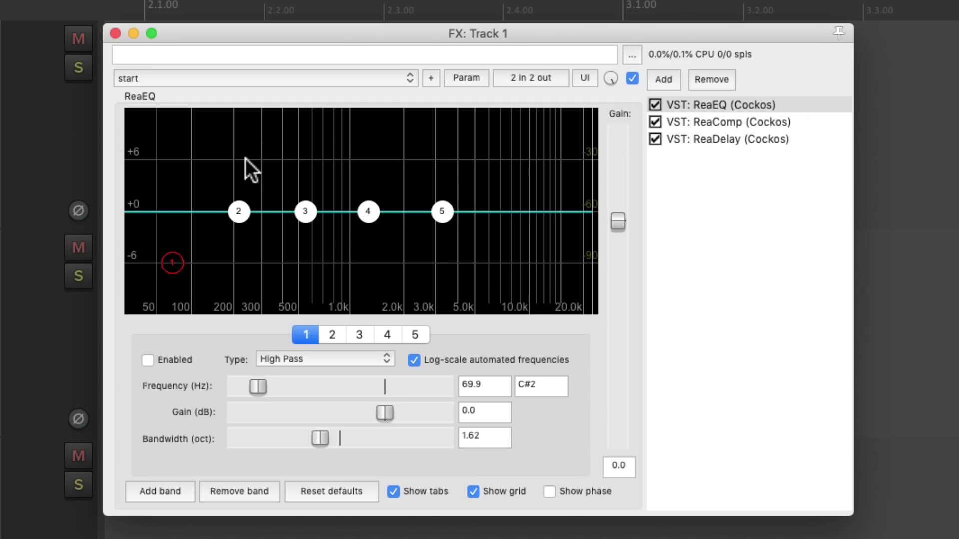
# Uncheck both FX-list layout options so the list sits left with buttons below.
pyautogui.press('super+comma')
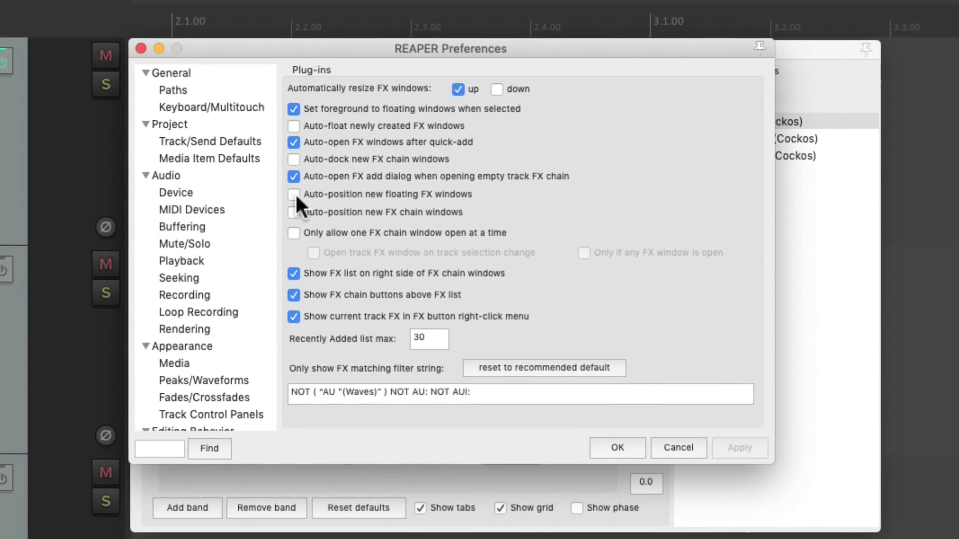
pyautogui.click(287, 274)
pyautogui.click(293, 294)
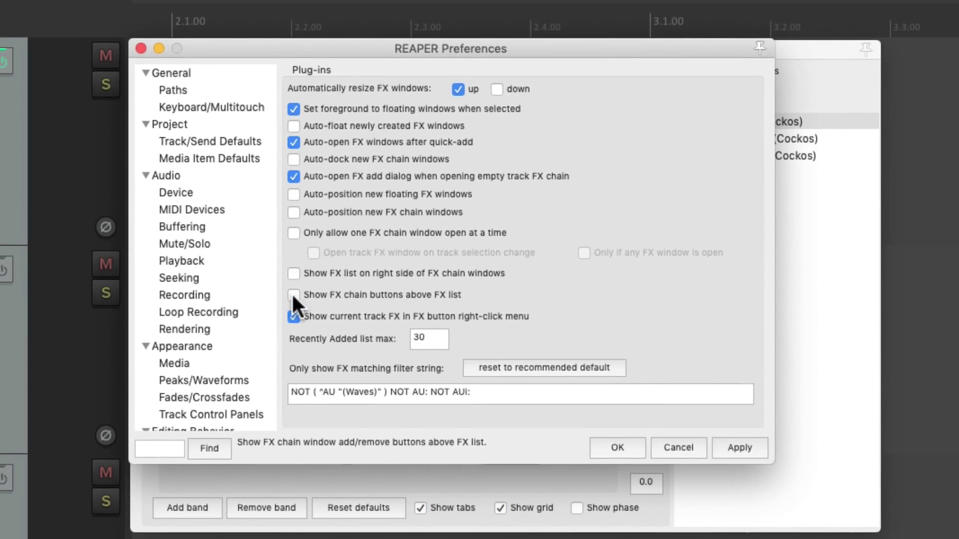
pyautogui.press('Return')
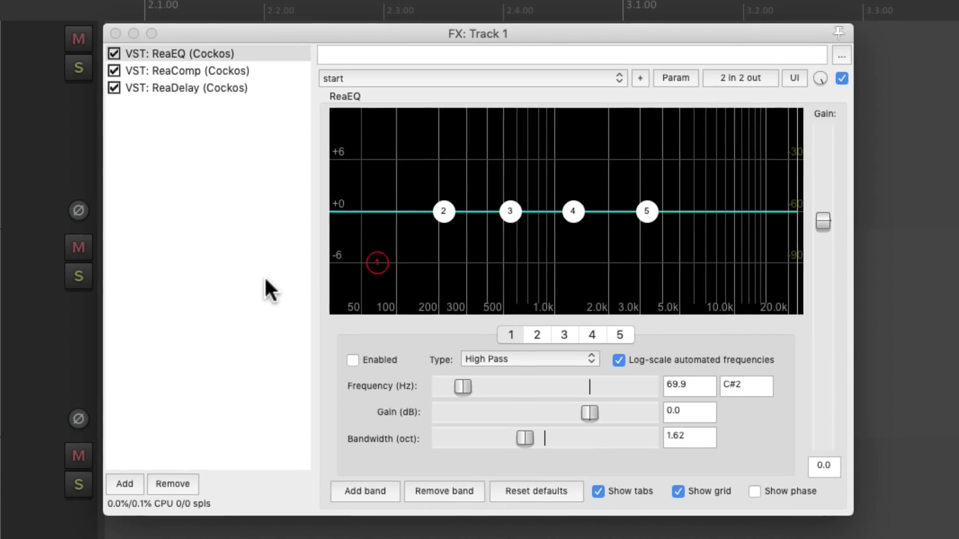
pyautogui.click(265, 100)
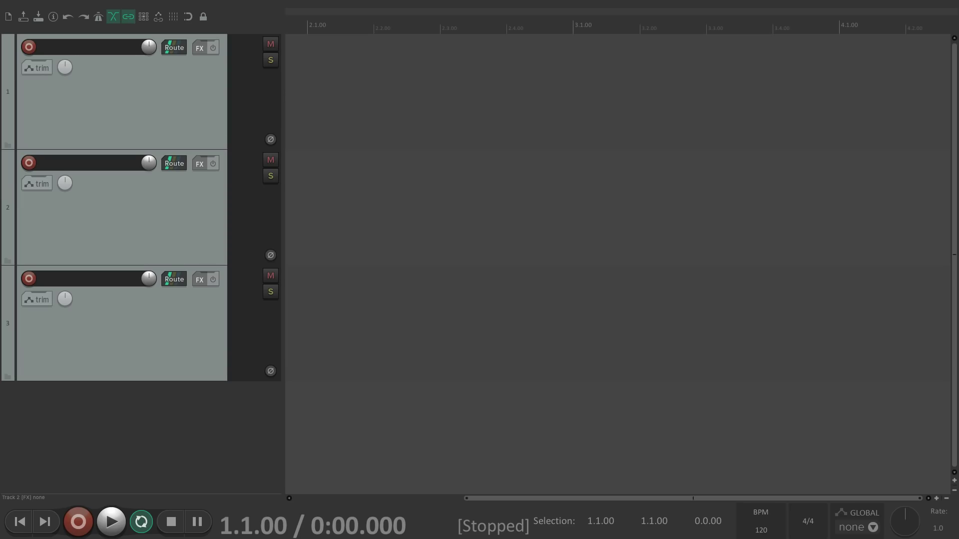
# Open View > Track Wiring and toggle each track's Master send off and back on.
pyautogui.click(174, 6)
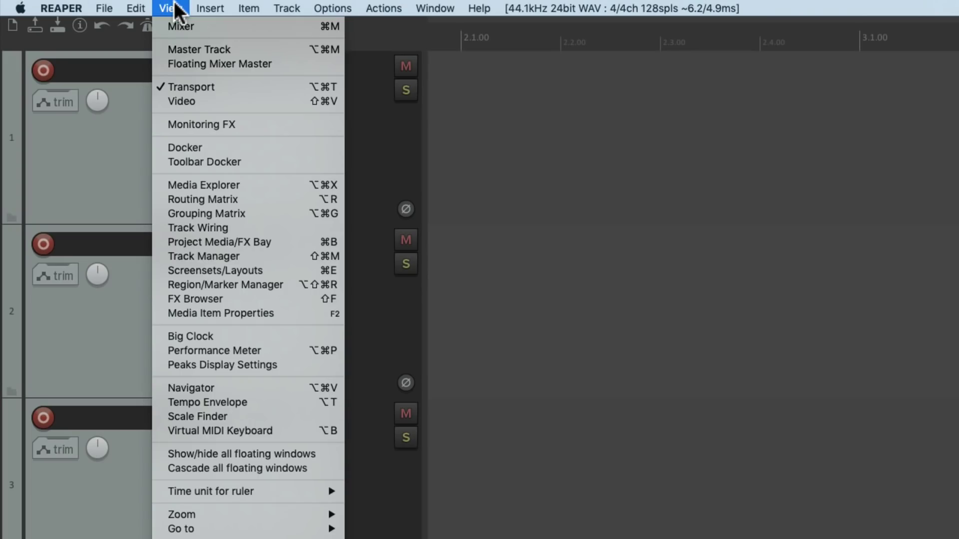
pyautogui.click(162, 225)
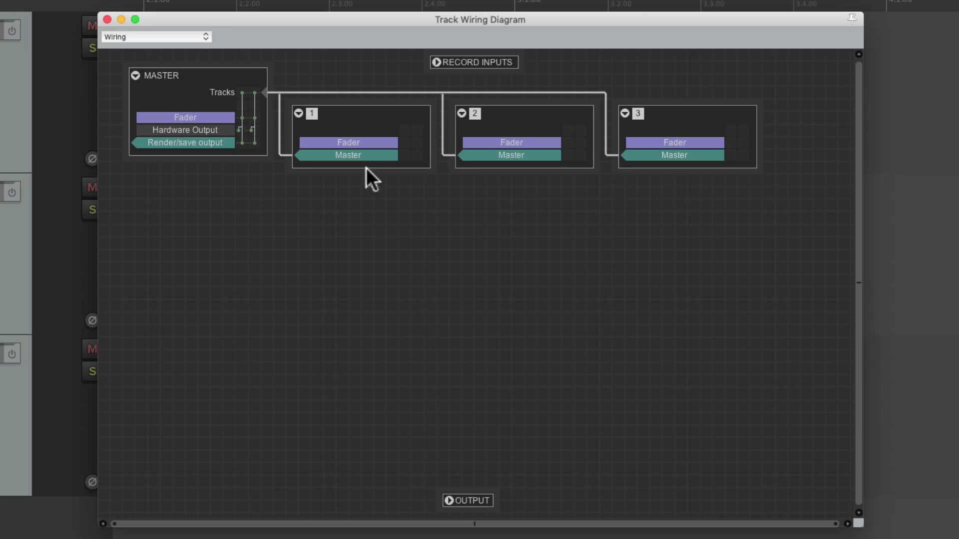
pyautogui.click(350, 154)
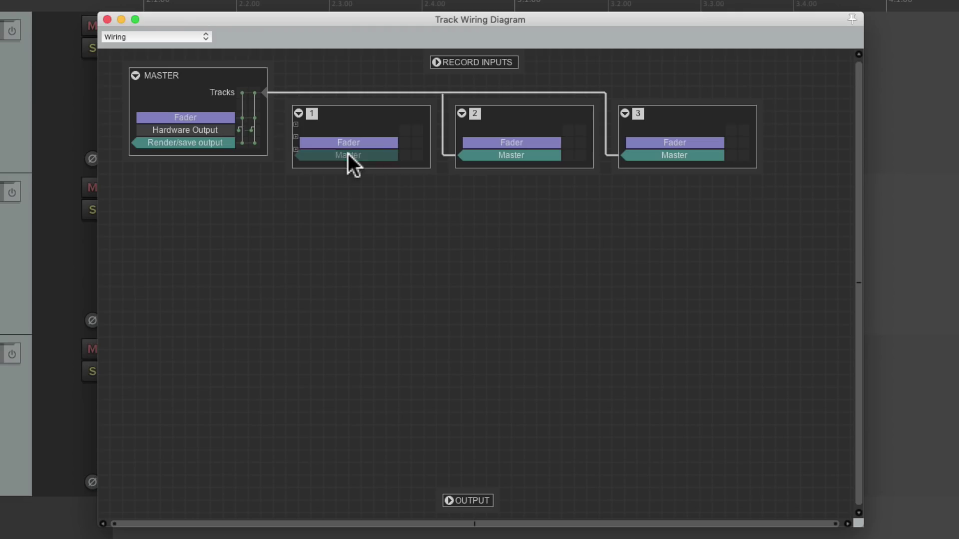
pyautogui.click(496, 155)
pyautogui.click(670, 155)
pyautogui.click(668, 155)
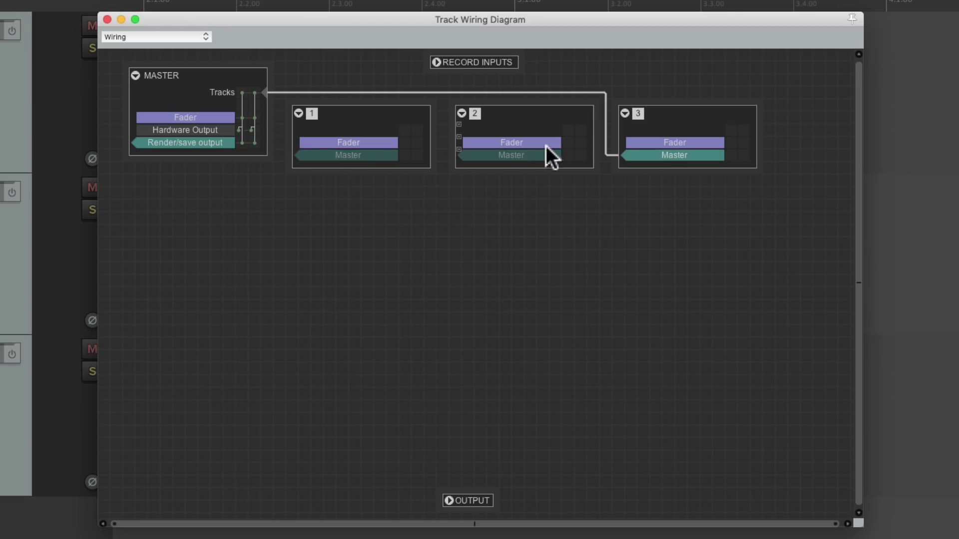
pyautogui.click(520, 154)
pyautogui.click(371, 154)
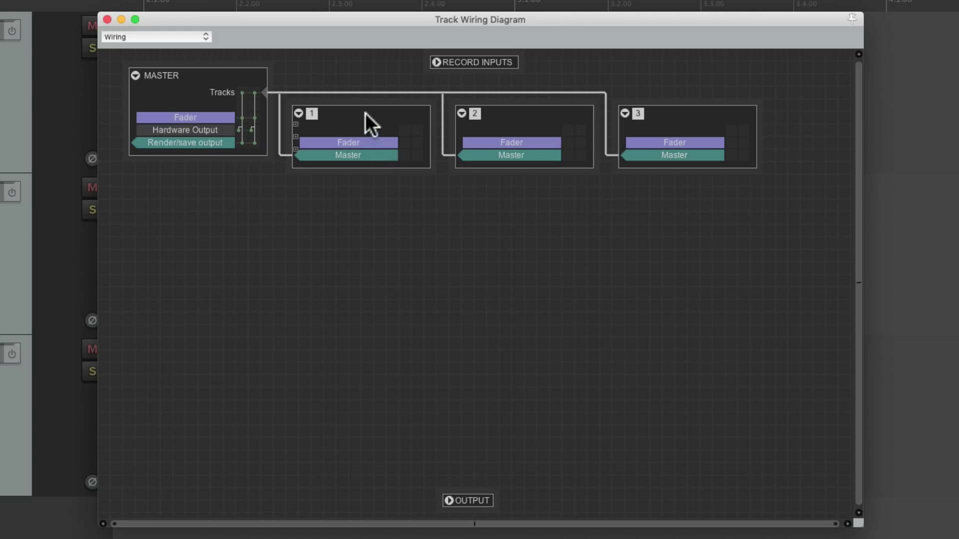
pyautogui.moveTo(365, 112)
pyautogui.mouseDown()
pyautogui.moveTo(373, 170)
pyautogui.moveTo(355, 190)
pyautogui.moveTo(349, 110)
pyautogui.moveTo(366, 113)
pyautogui.mouseUp()
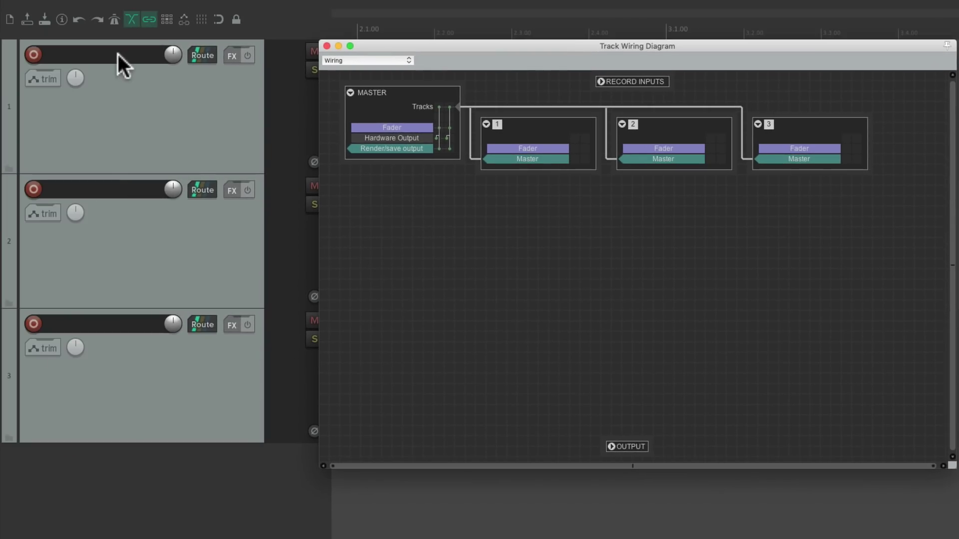
# Name tracks Drums, Guitar and Reverb; place Guitar's node below Drums and Reverb's beside them.
pyautogui.doubleClick(117, 53)
pyautogui.write('Drums')
pyautogui.press('Tab')
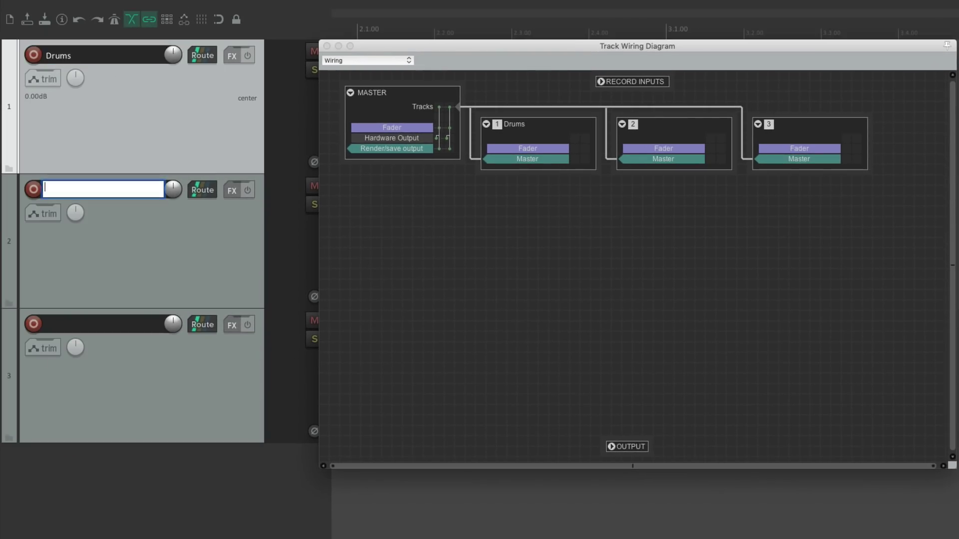
pyautogui.write('Guitar')
pyautogui.press('Tab')
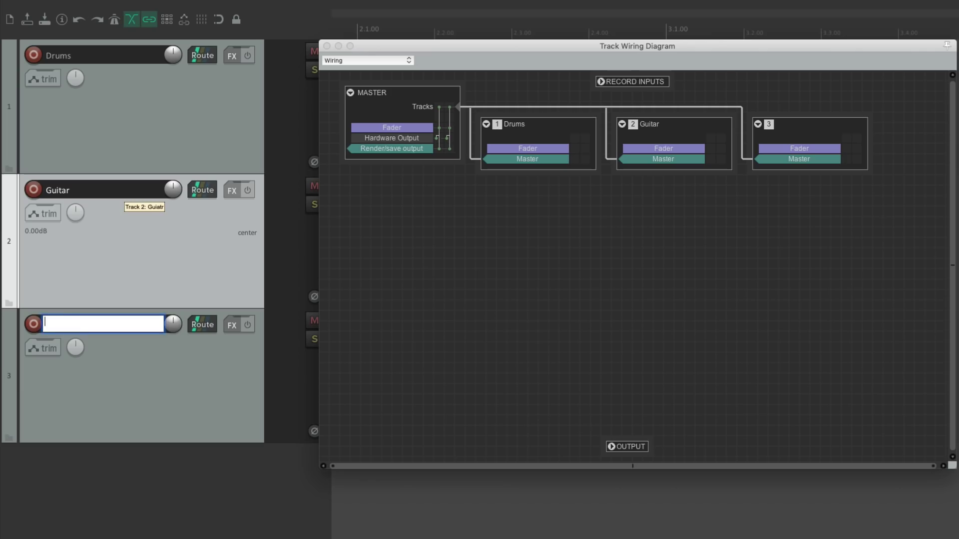
pyautogui.write('Reverb')
pyautogui.press('Return')
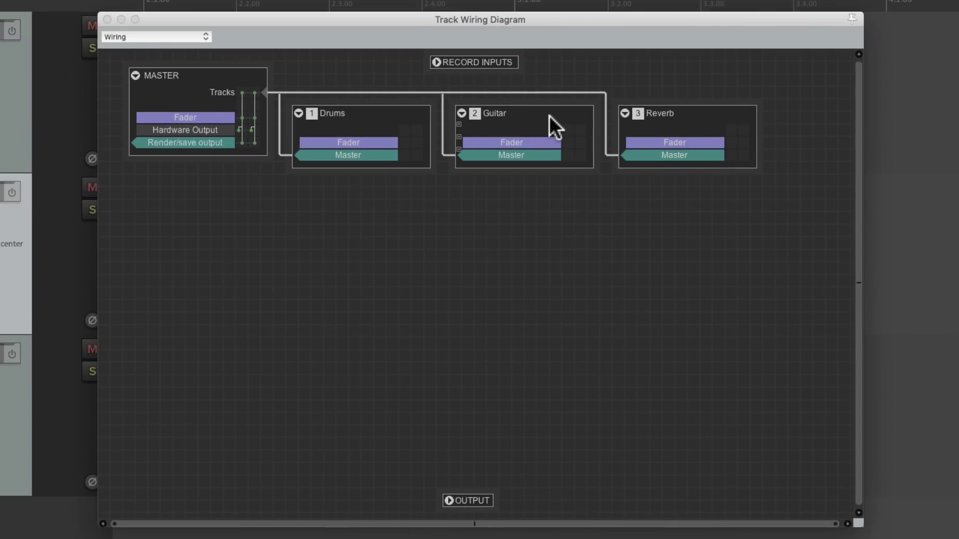
pyautogui.moveTo(515, 109); pyautogui.dragTo(305, 283)
pyautogui.moveTo(668, 138); pyautogui.dragTo(520, 194)
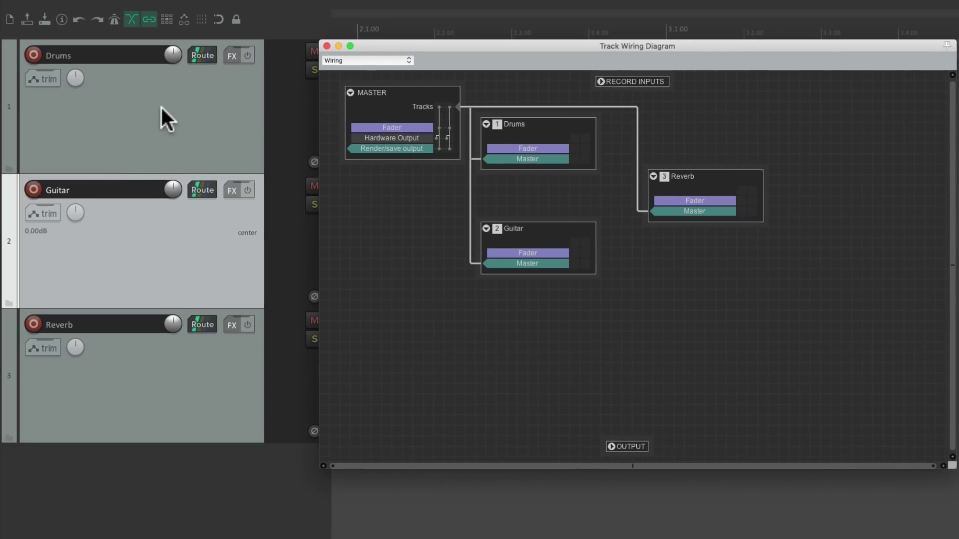
# Drag the Drums and Guitar Route buttons onto Reverb to create both sends.
pyautogui.click(199, 56)
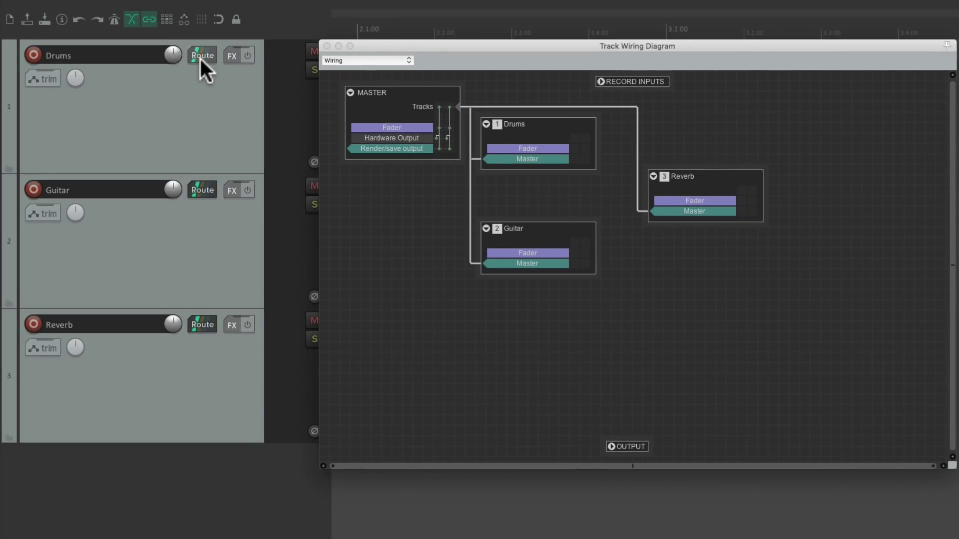
pyautogui.moveTo(200, 56); pyautogui.dragTo(231, 398)
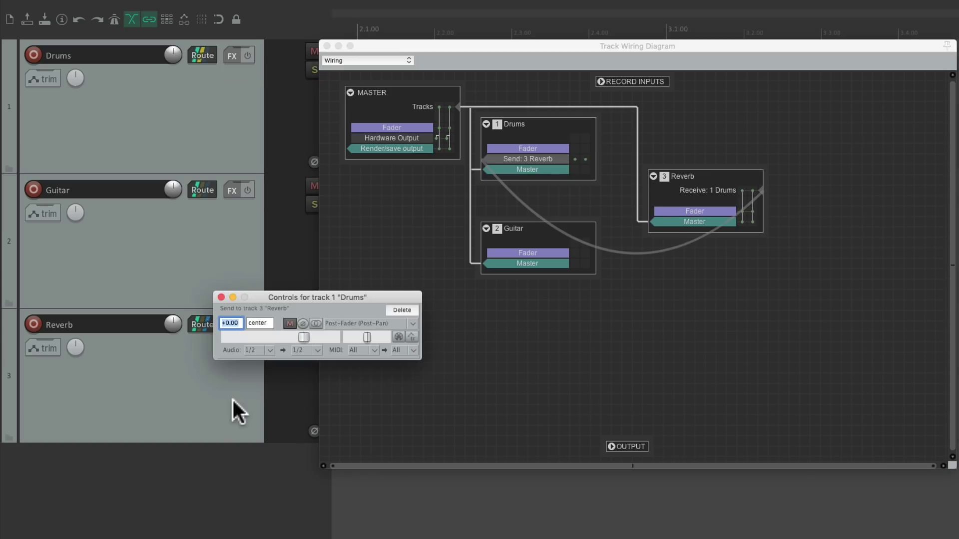
pyautogui.click(220, 297)
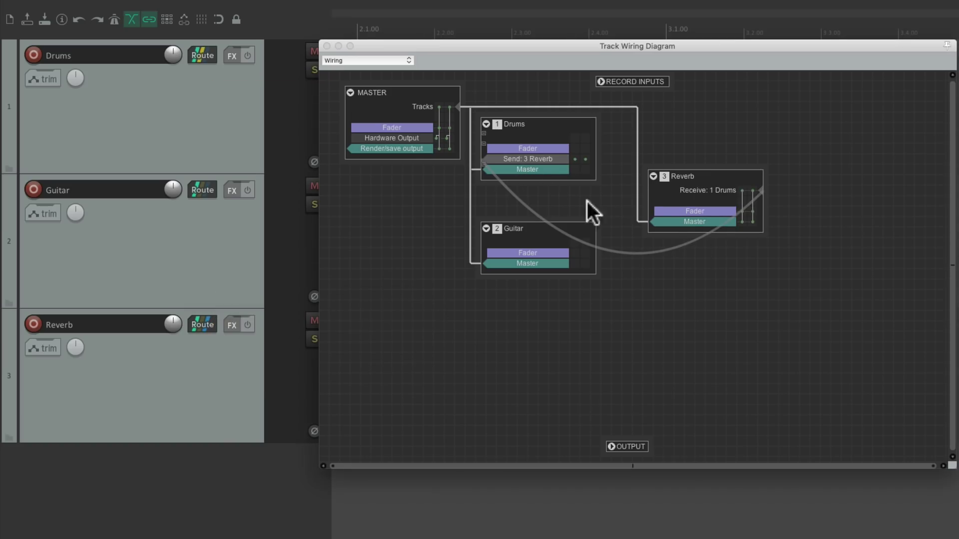
pyautogui.click(724, 236)
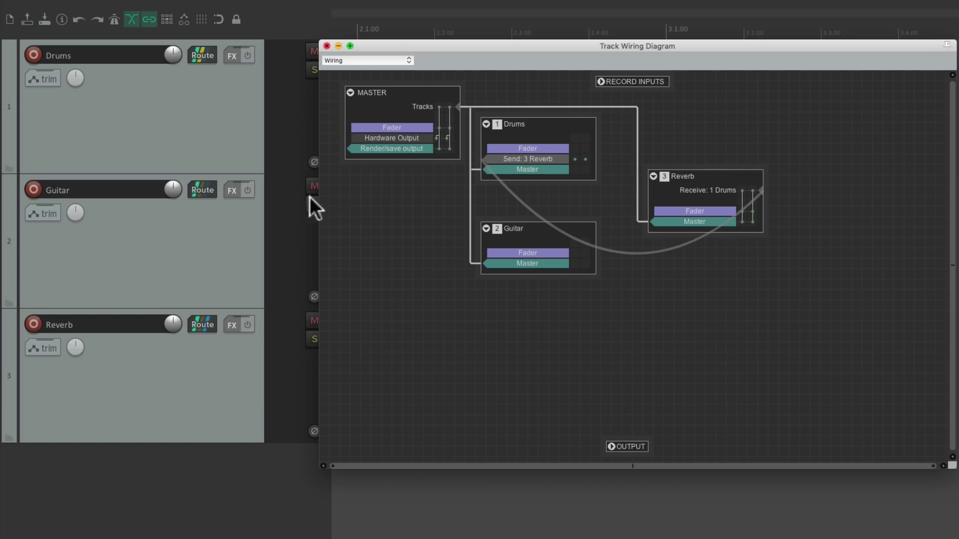
pyautogui.click(210, 188)
pyautogui.moveTo(210, 187); pyautogui.dragTo(257, 382)
pyautogui.click(237, 307)
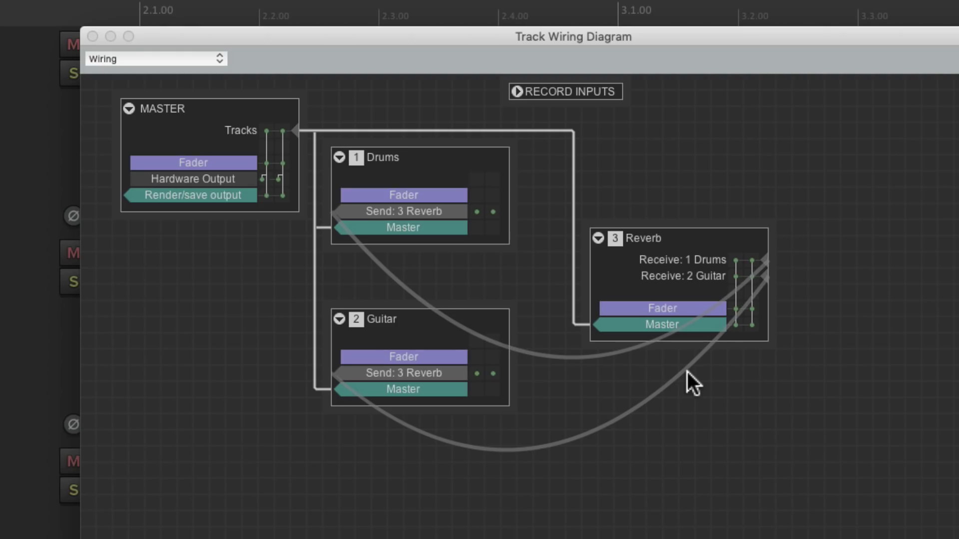
# Alt-click Reverb's two receive pins to delete them, then wire Drums and Guitar to Reverb again.
pyautogui.press('alt')
pyautogui.keyDown('alt'); pyautogui.click(765, 275); pyautogui.keyUp('alt')
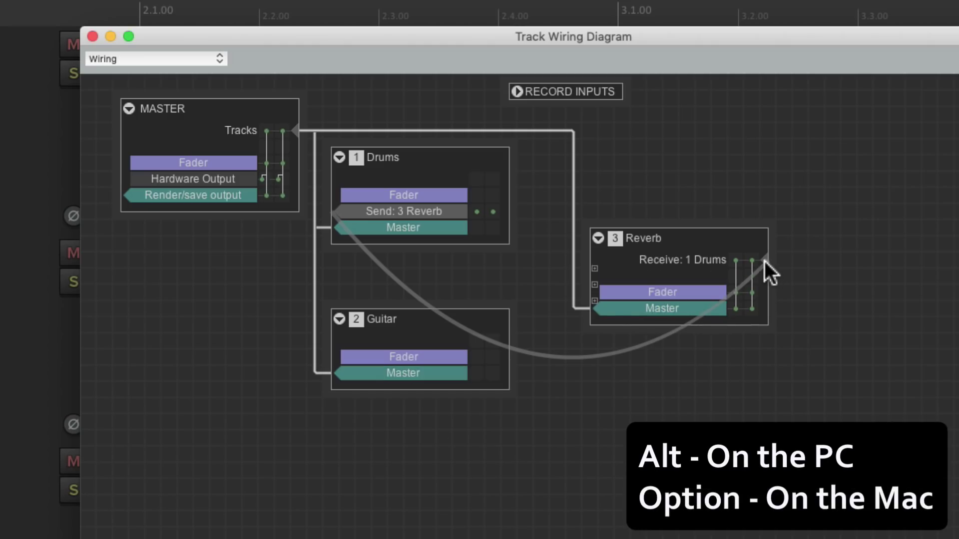
pyautogui.keyDown('alt'); pyautogui.click(766, 261); pyautogui.keyUp('alt')
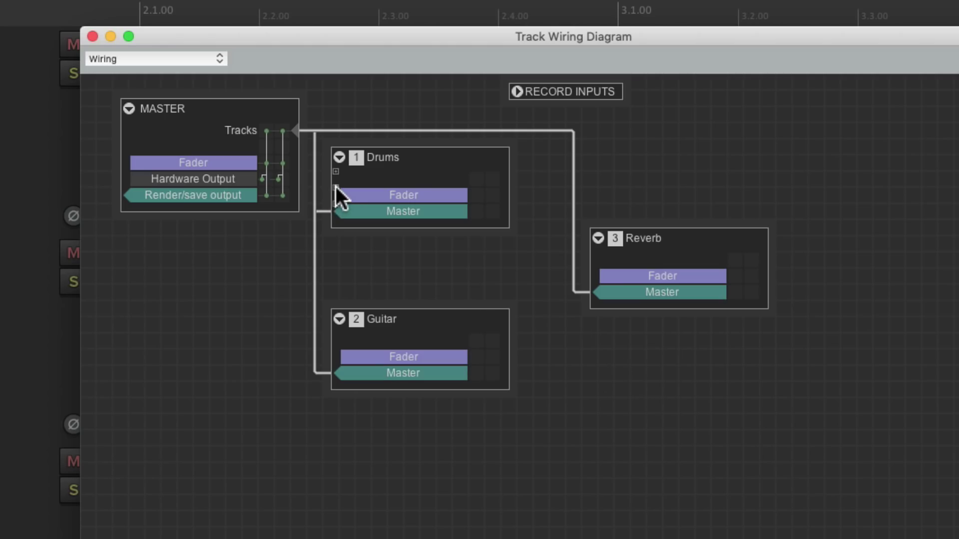
pyautogui.moveTo(336, 187); pyautogui.dragTo(737, 272)
pyautogui.moveTo(350, 328); pyautogui.dragTo(740, 296)
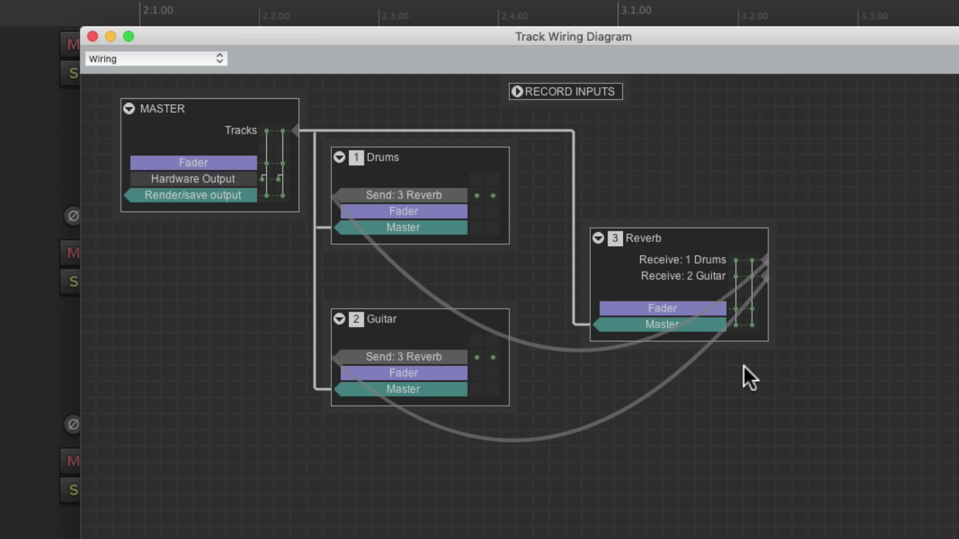
# Delete and redraw the Drums and Guitar sends to Reverb, then delete both again.
pyautogui.keyDown('alt'); pyautogui.click(401, 196); pyautogui.keyUp('alt')
pyautogui.keyDown('alt'); pyautogui.click(385, 355); pyautogui.keyUp('alt')
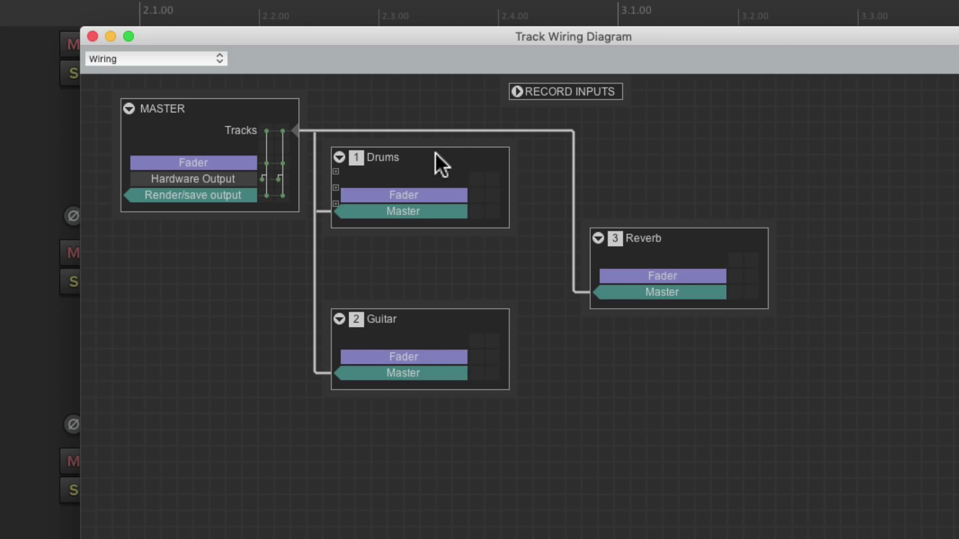
pyautogui.moveTo(335, 187); pyautogui.dragTo(771, 277)
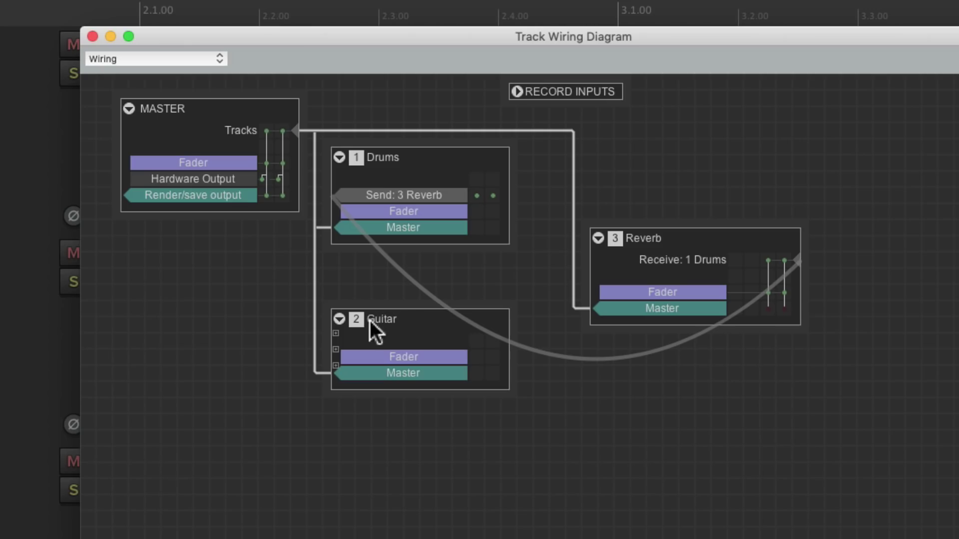
pyautogui.moveTo(334, 333); pyautogui.dragTo(805, 289)
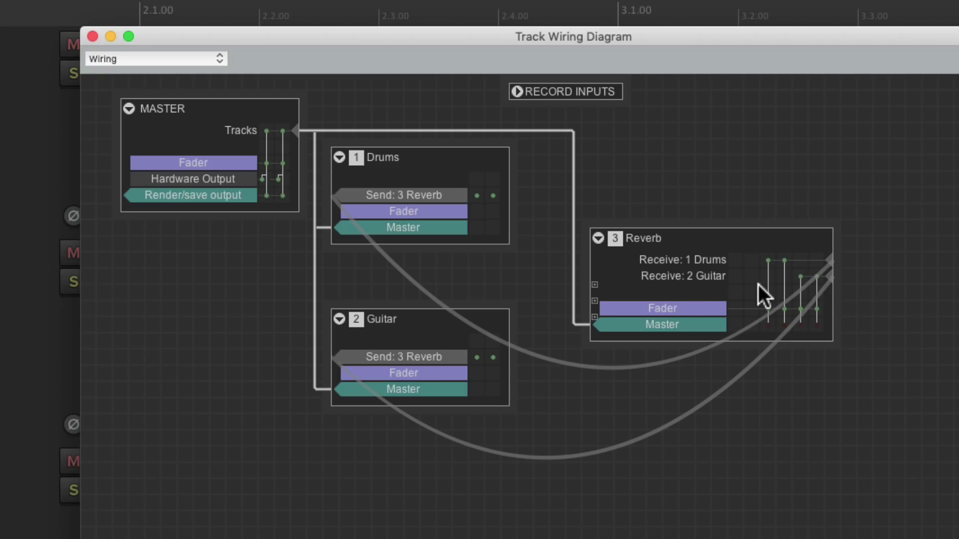
pyautogui.keyDown('alt'); pyautogui.click(829, 260); pyautogui.keyUp('alt')
pyautogui.keyDown('alt'); pyautogui.click(831, 261); pyautogui.keyUp('alt')
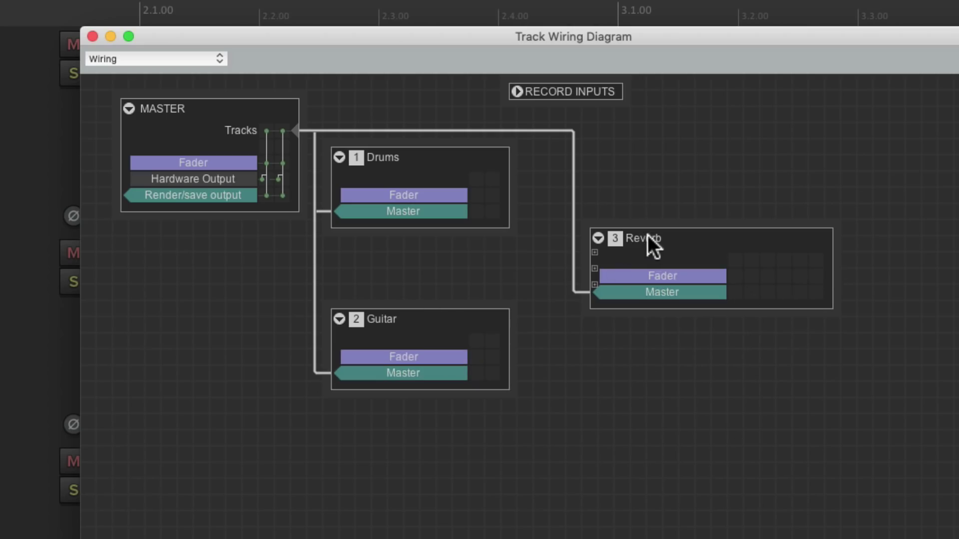
# Collapse the Reverb, Drums and Guitar boxes into narrow strips and line them up side by side.
pyautogui.moveTo(647, 237); pyautogui.dragTo(698, 337)
pyautogui.moveTo(637, 384); pyautogui.dragTo(603, 223)
pyautogui.click(598, 222)
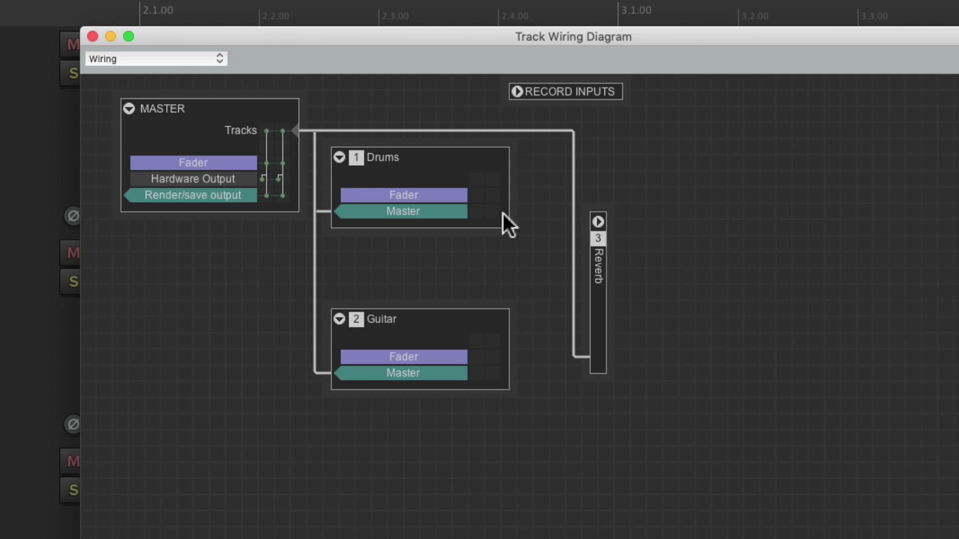
pyautogui.click(345, 158)
pyautogui.click(339, 318)
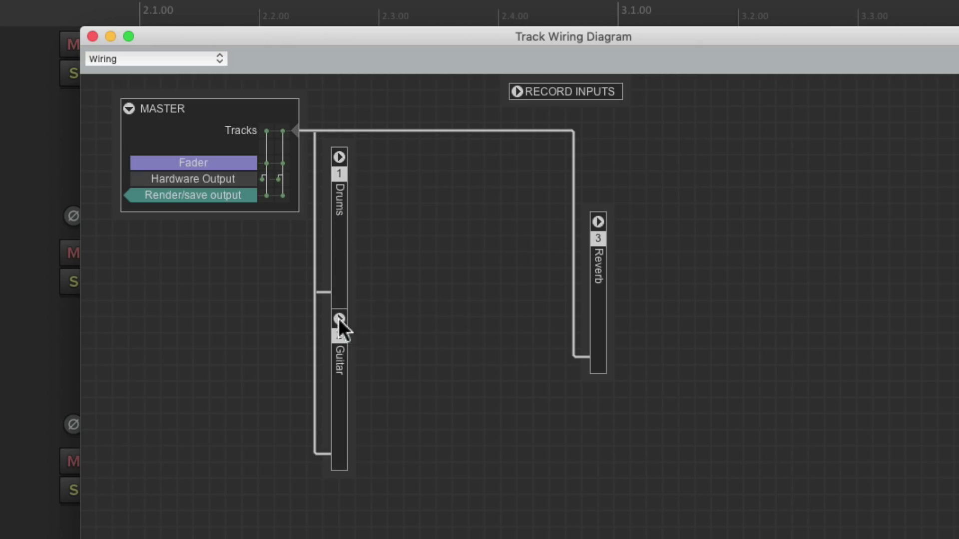
pyautogui.moveTo(334, 376); pyautogui.dragTo(380, 185)
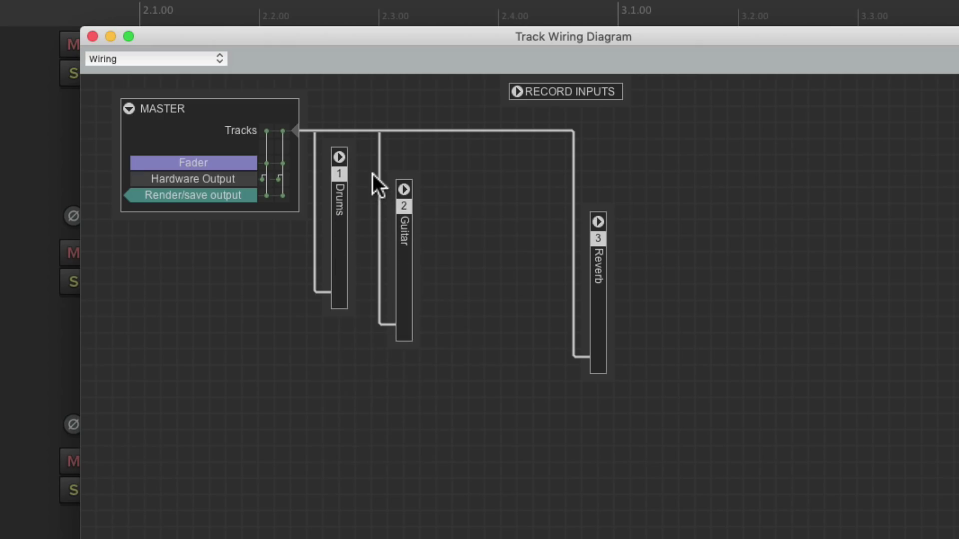
pyautogui.moveTo(592, 253); pyautogui.dragTo(427, 244)
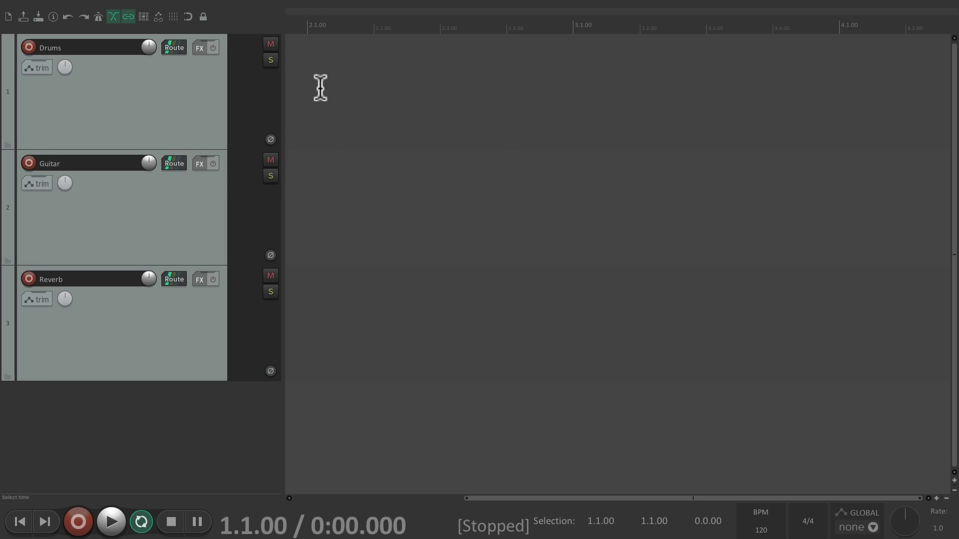
# Create a new MIDI item on the Drums track and open it in the MIDI editor.
pyautogui.moveTo(319, 92); pyautogui.dragTo(722, 89)
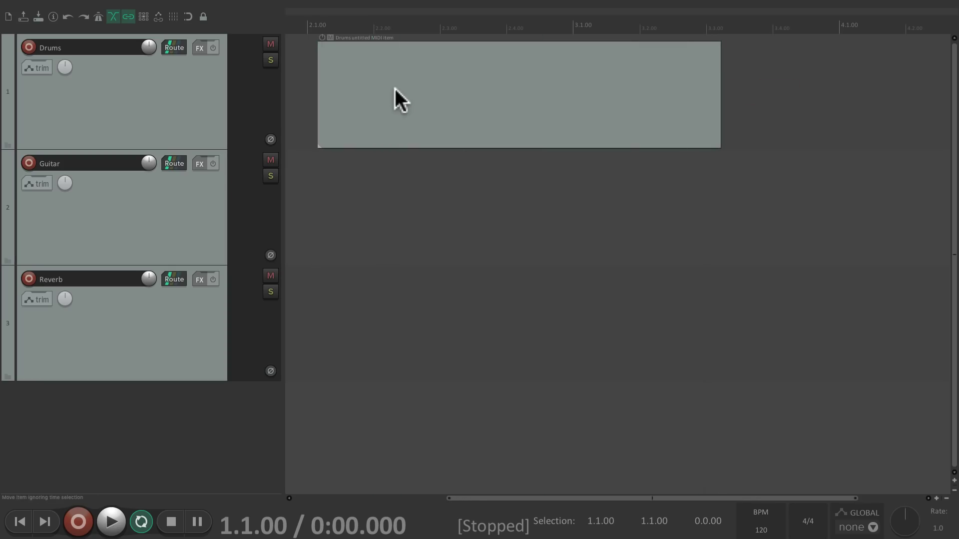
pyautogui.click(382, 73)
pyautogui.doubleClick(382, 73)
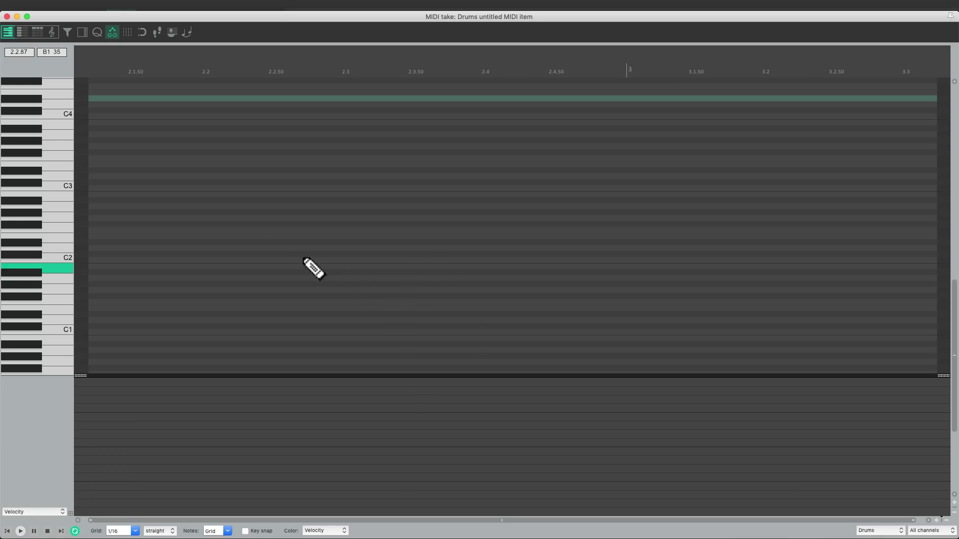
# Draw six notes on the C2, Bb2 and C3 rows, including a long C2 note.
pyautogui.click(161, 175)
pyautogui.moveTo(262, 255); pyautogui.dragTo(345, 254)
pyautogui.moveTo(394, 177); pyautogui.dragTo(510, 183)
pyautogui.moveTo(548, 254); pyautogui.dragTo(777, 256)
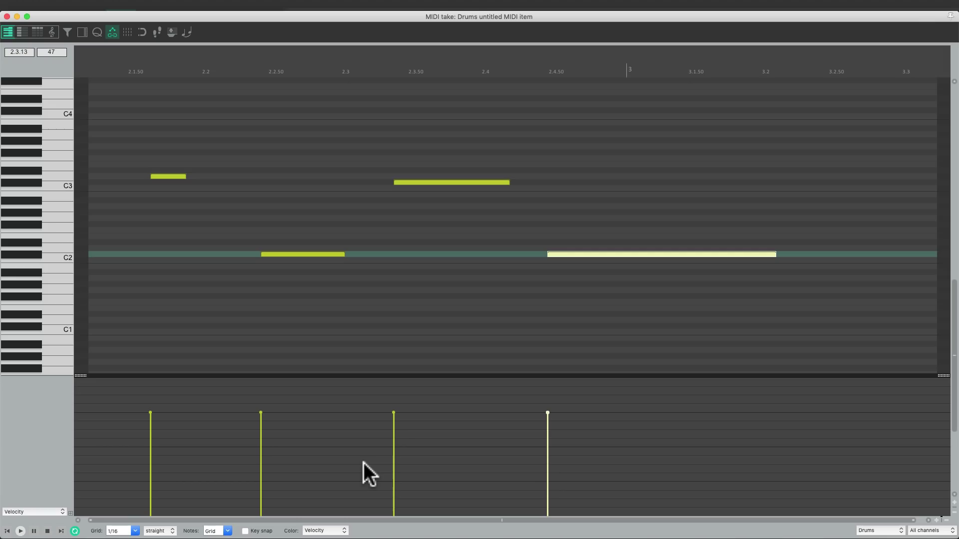
pyautogui.moveTo(549, 230); pyautogui.dragTo(654, 230)
pyautogui.moveTo(548, 178); pyautogui.dragTo(594, 177)
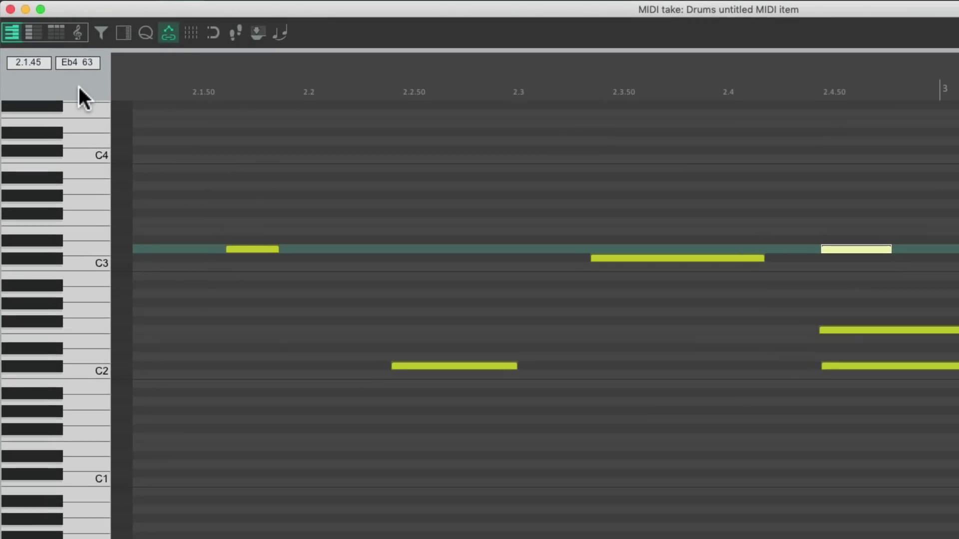
# Turn on Show note length in velocity lane under Options > CC/velocity lane.
pyautogui.rightClick(79, 87)
pyautogui.moveTo(86, 141)
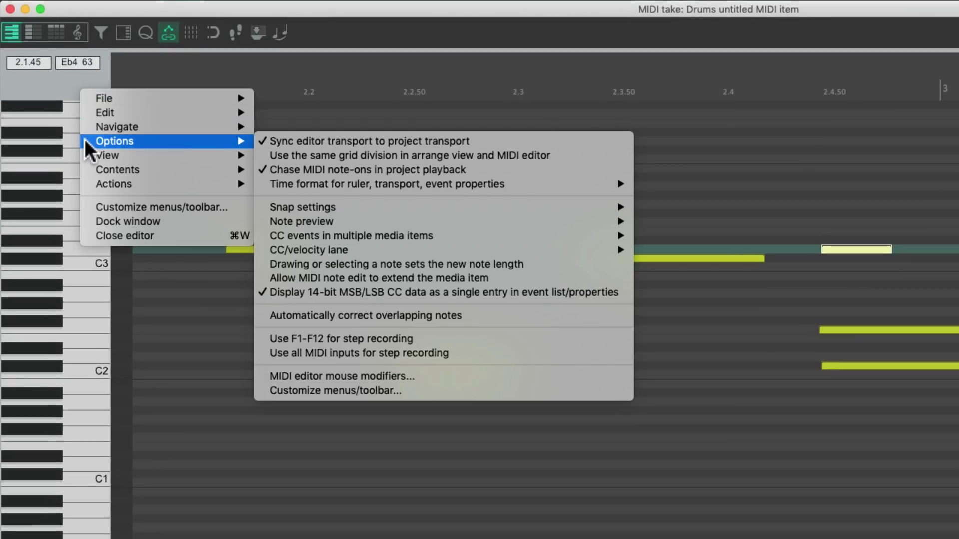
pyautogui.moveTo(256, 251)
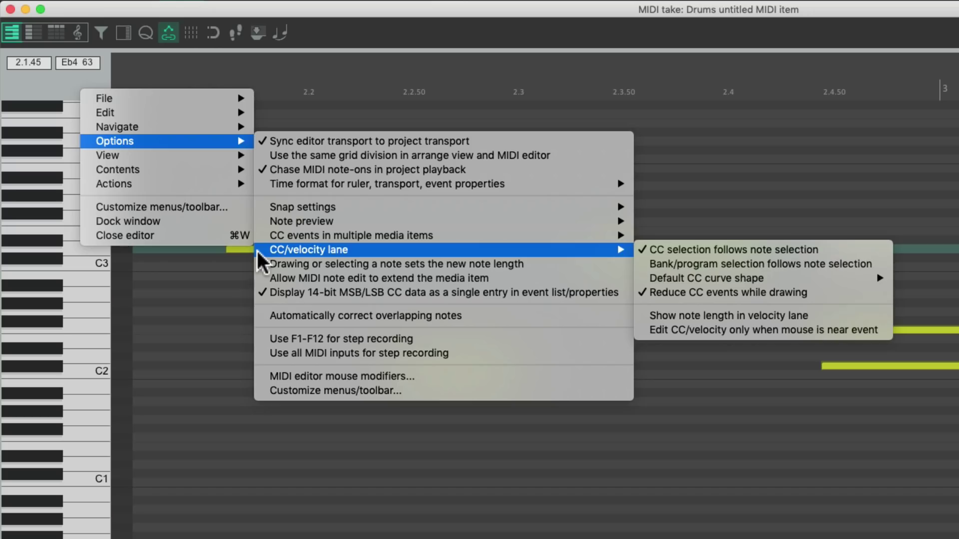
pyautogui.click(639, 314)
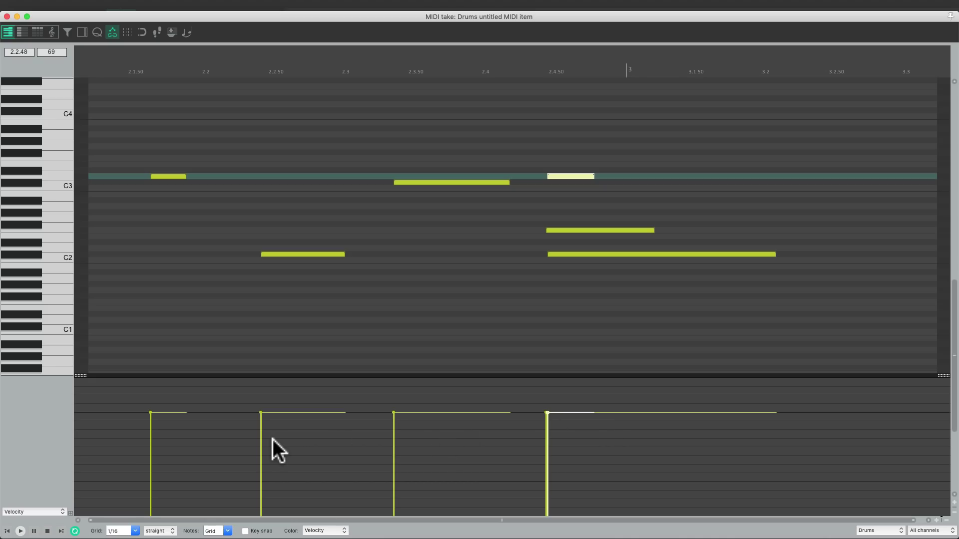
# Shorten the C2 note at 2.2.50 and raise the chord velocities to 108 and 87.
pyautogui.moveTo(284, 411)
pyautogui.mouseDown()
pyautogui.moveTo(285, 456)
pyautogui.moveTo(290, 403)
pyautogui.mouseUp()
pyautogui.moveTo(345, 254); pyautogui.dragTo(316, 256)
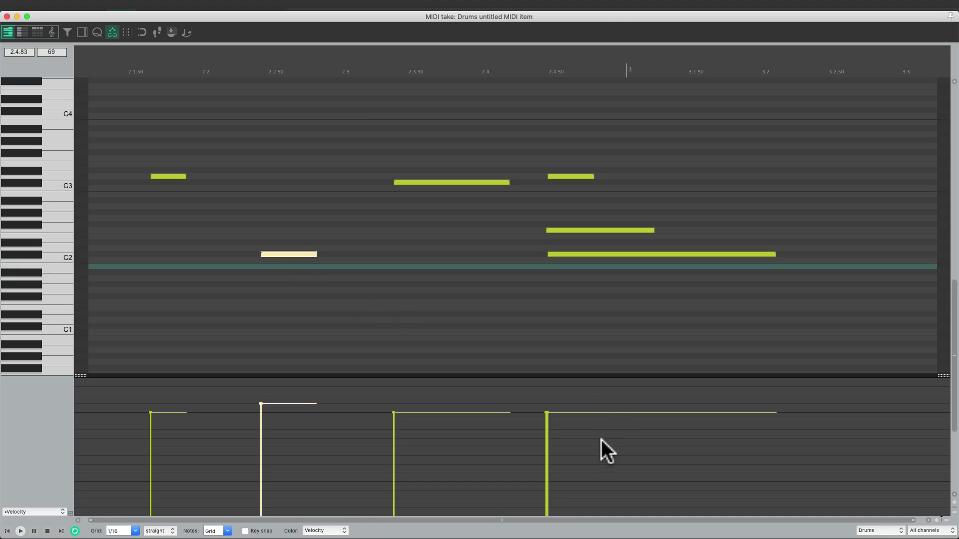
pyautogui.click(608, 254)
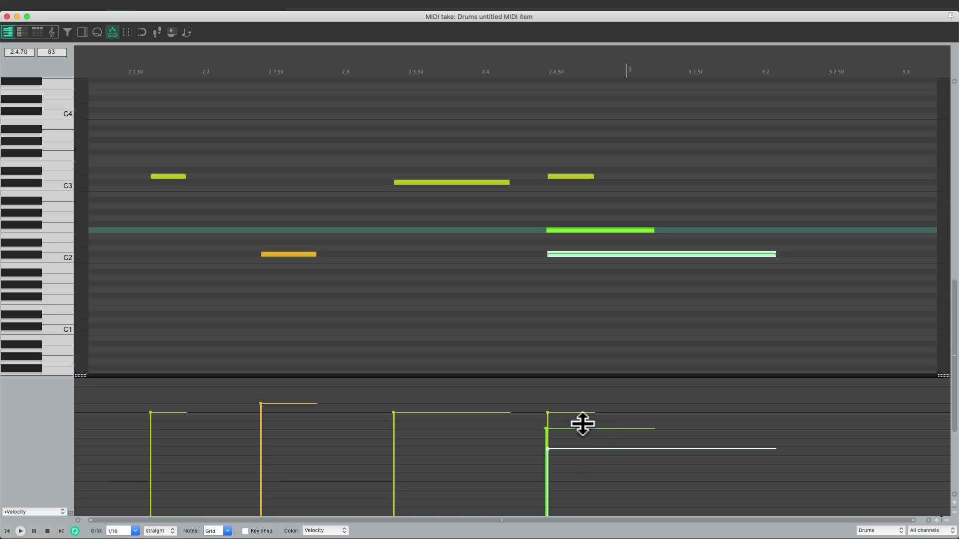
pyautogui.moveTo(580, 413); pyautogui.dragTo(595, 434)
pyautogui.click(598, 449)
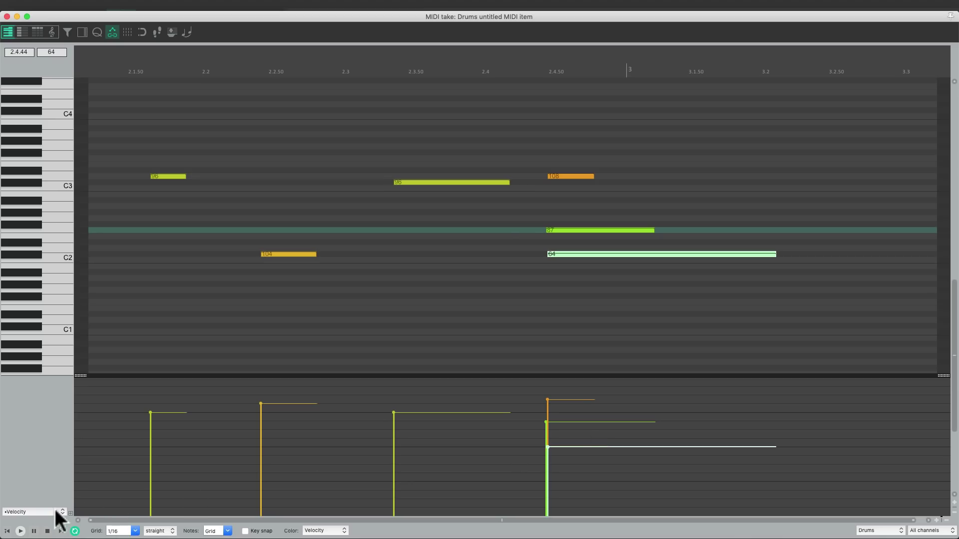
# Draw a rising Mod Wheel curve, then select all and delete the notes and curve.
pyautogui.scroll(-10, 56, 512)
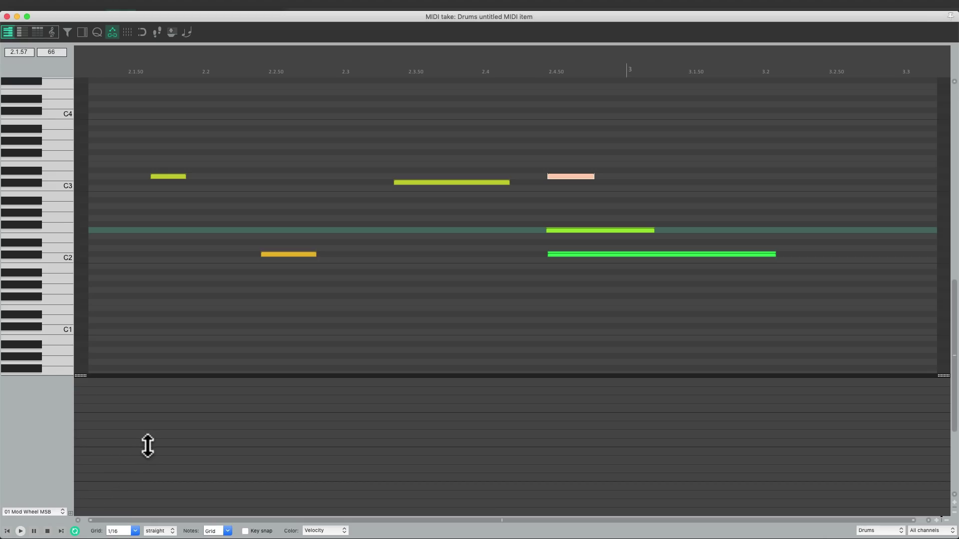
pyautogui.moveTo(146, 445)
pyautogui.mouseDown()
pyautogui.moveTo(213, 421)
pyautogui.moveTo(398, 407)
pyautogui.moveTo(484, 455)
pyautogui.moveTo(570, 424)
pyautogui.moveTo(769, 444)
pyautogui.mouseUp()
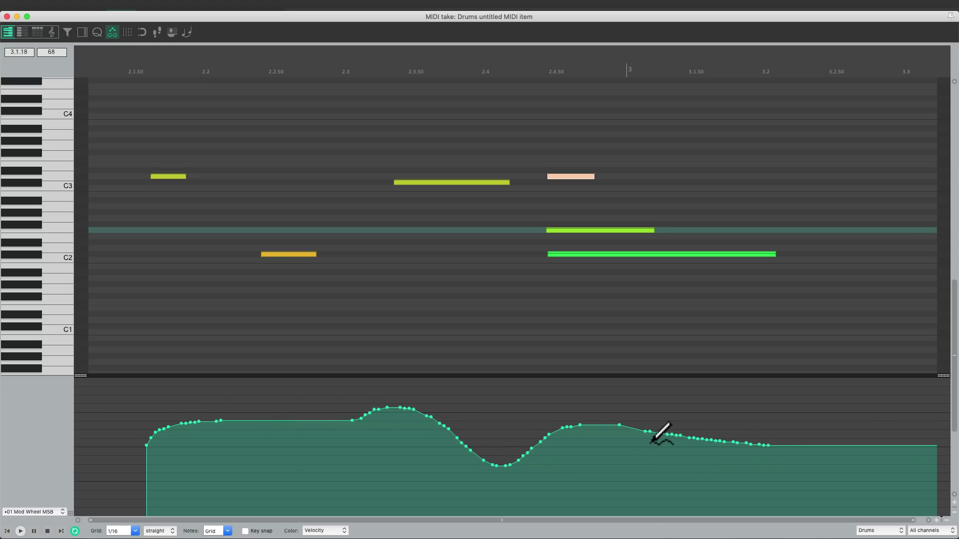
pyautogui.press('super+a')
pyautogui.press('Delete')
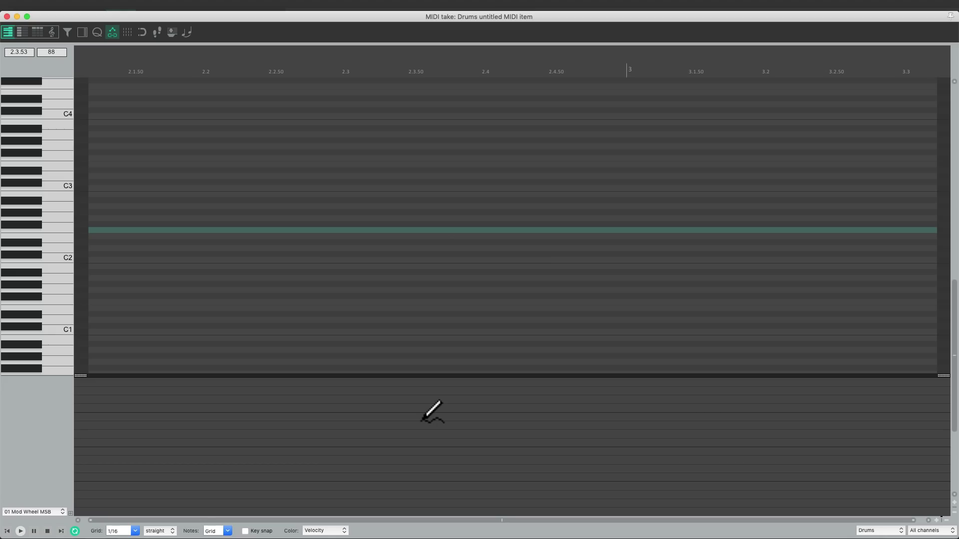
# Draw a nearly flat Mod Wheel curve with one point pulled down to 44.
pyautogui.moveTo(126, 419); pyautogui.dragTo(485, 417)
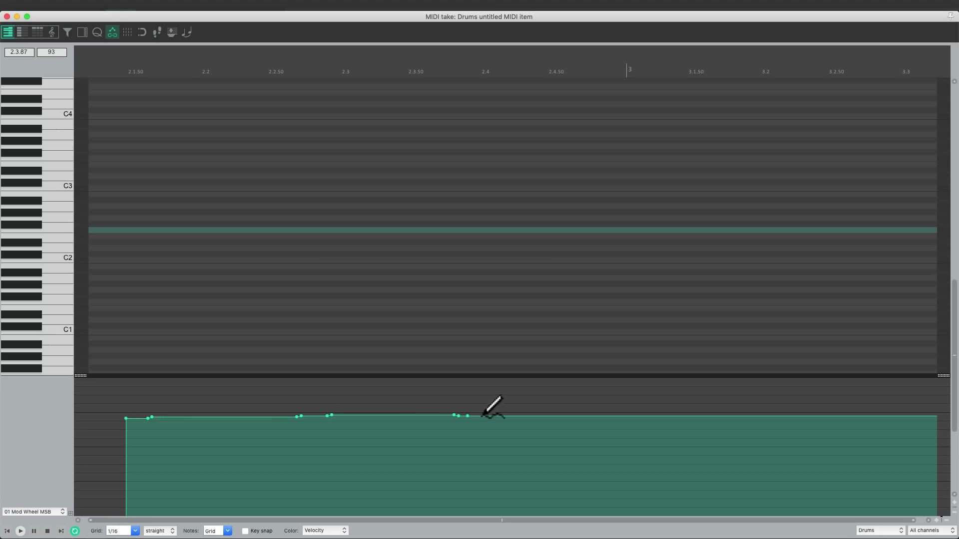
pyautogui.moveTo(565, 417)
pyautogui.mouseDown()
pyautogui.moveTo(757, 414)
pyautogui.moveTo(676, 429)
pyautogui.moveTo(684, 478)
pyautogui.moveTo(720, 470)
pyautogui.moveTo(647, 466)
pyautogui.moveTo(724, 460)
pyautogui.moveTo(664, 461)
pyautogui.moveTo(710, 464)
pyautogui.mouseUp()
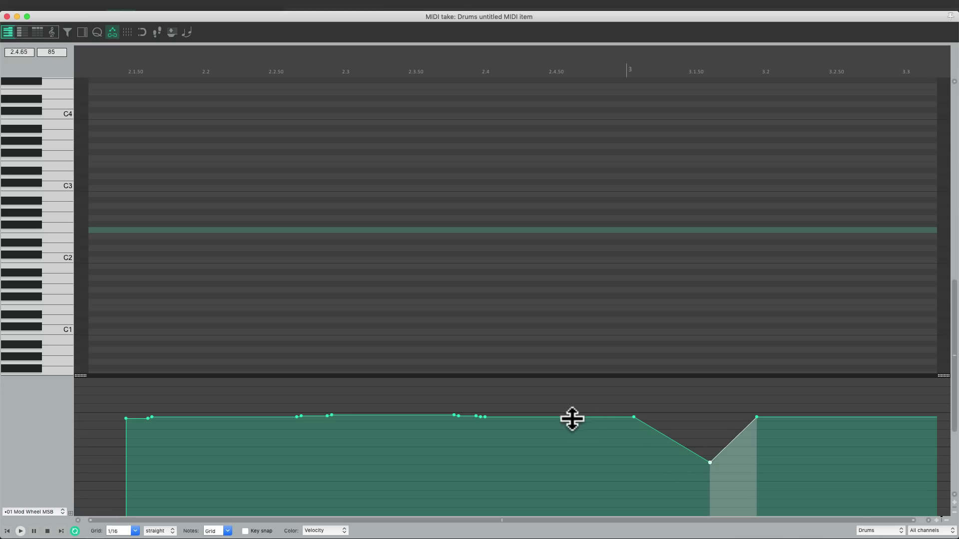
pyautogui.moveTo(565, 418)
pyautogui.mouseDown()
pyautogui.moveTo(563, 473)
pyautogui.moveTo(515, 470)
pyautogui.moveTo(585, 459)
pyautogui.mouseUp()
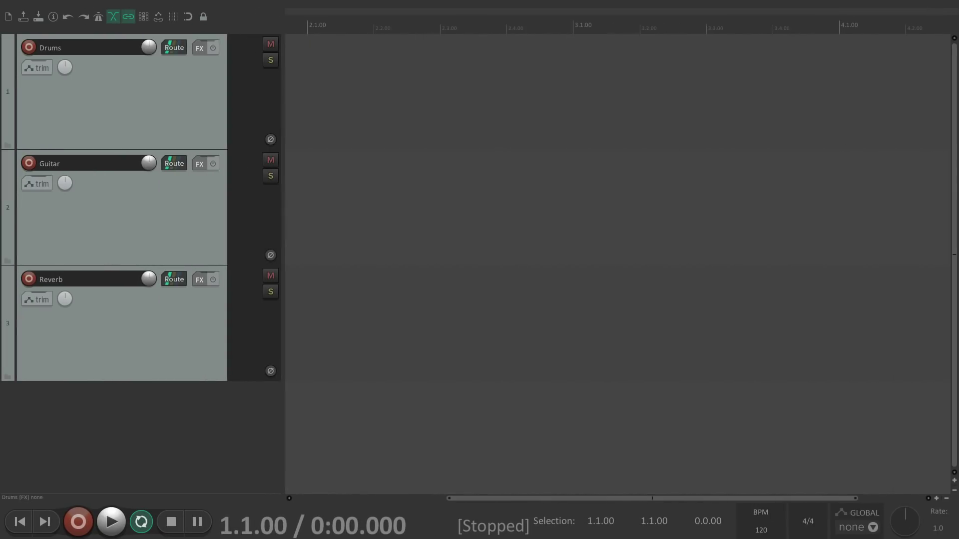
# Enable Playback time offset in the Drums routing window and set it to -35 ms.
pyautogui.click(174, 48)
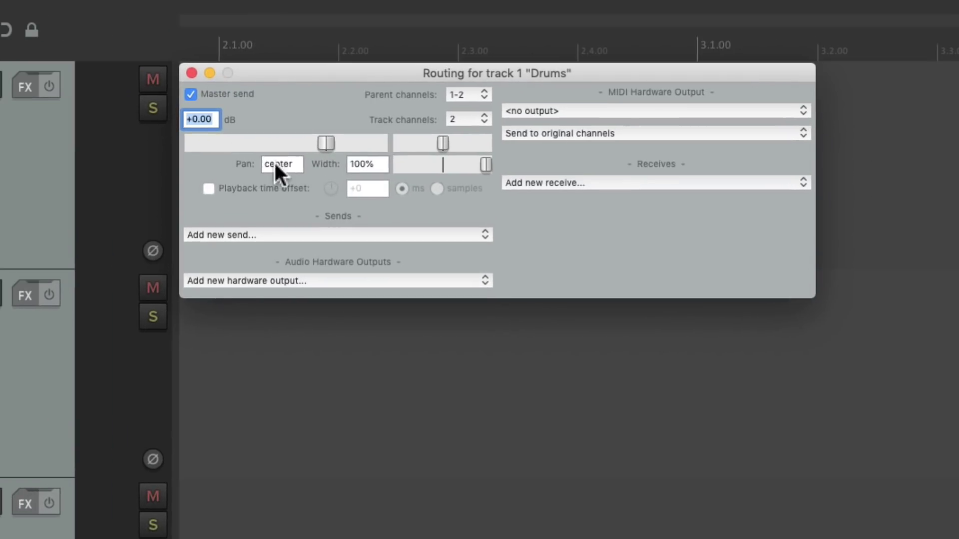
pyautogui.click(208, 188)
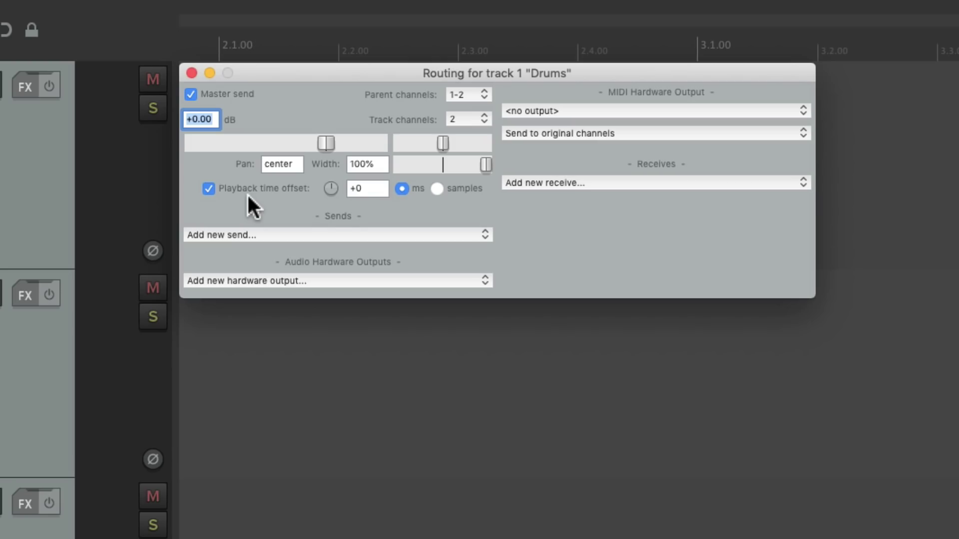
pyautogui.moveTo(329, 187)
pyautogui.mouseDown()
pyautogui.moveTo(330, 158)
pyautogui.moveTo(330, 203)
pyautogui.mouseUp()
pyautogui.doubleClick(331, 188)
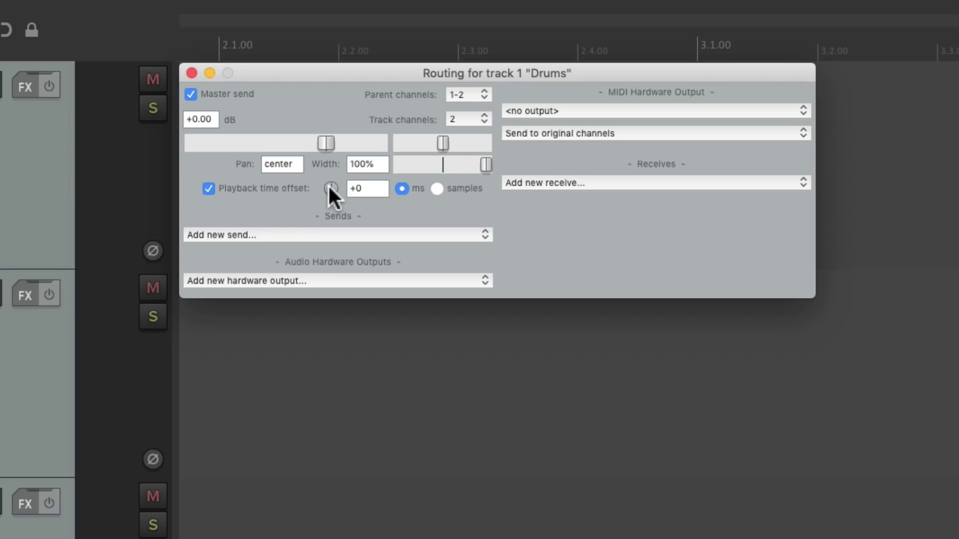
pyautogui.moveTo(330, 189); pyautogui.dragTo(330, 200)
pyautogui.moveTo(329, 189); pyautogui.dragTo(330, 195)
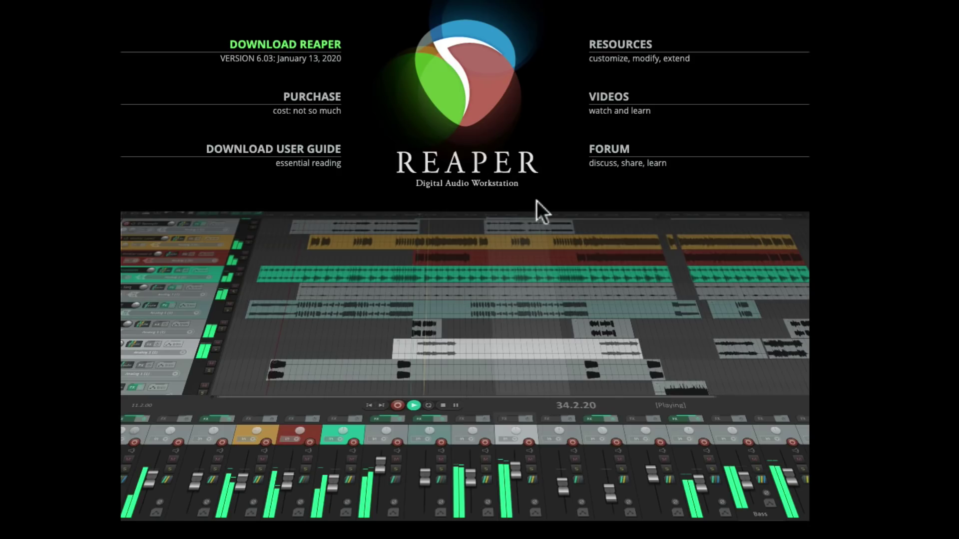
# Go to the DOWNLOAD USER GUIDE page on reaper.fm.
pyautogui.click(340, 157)
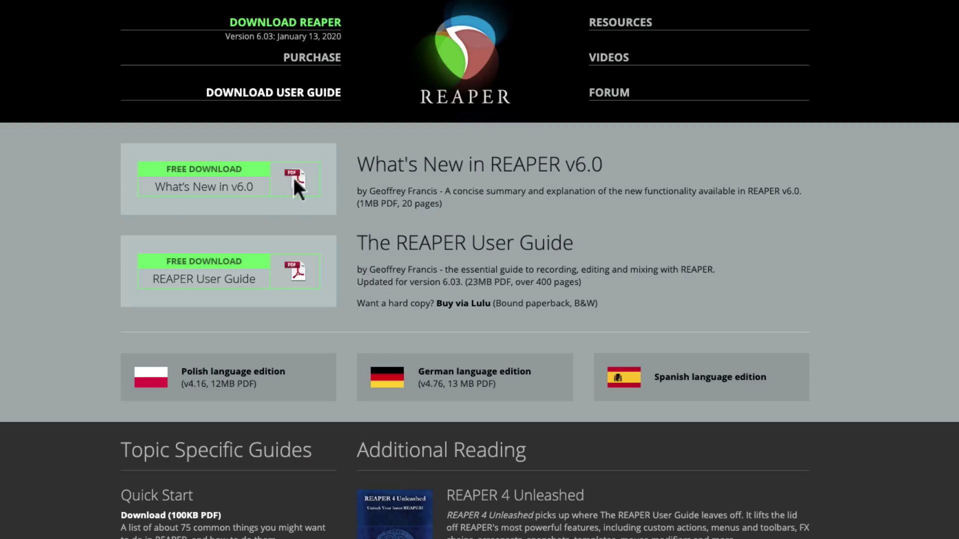